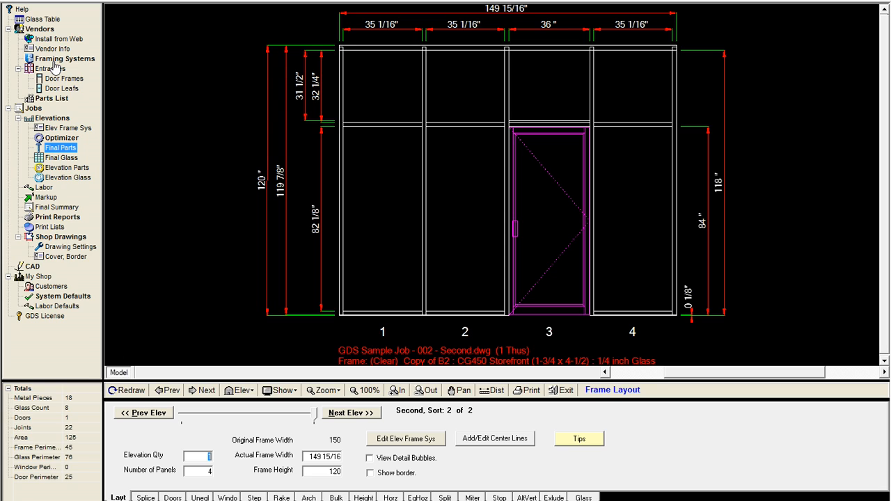
# - Open the Framing Systems list from the Vendors section
pyautogui.click(57, 60)
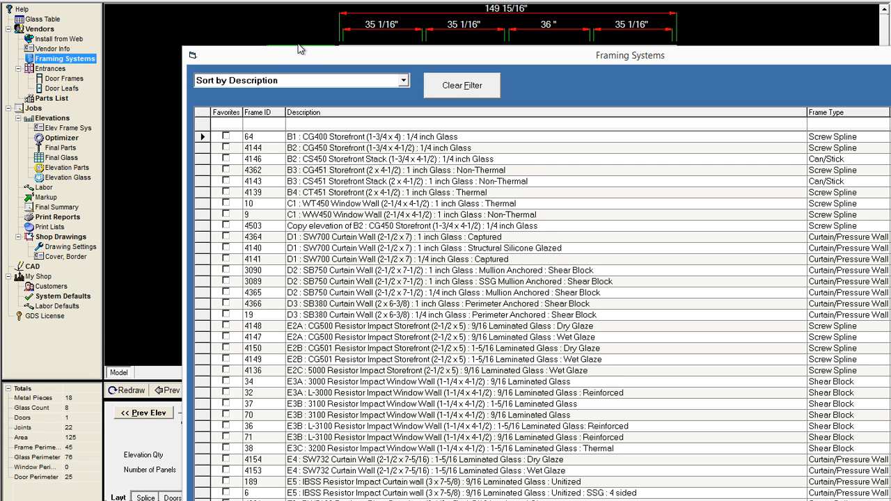
pyautogui.moveTo(298, 59); pyautogui.dragTo(188, 13)
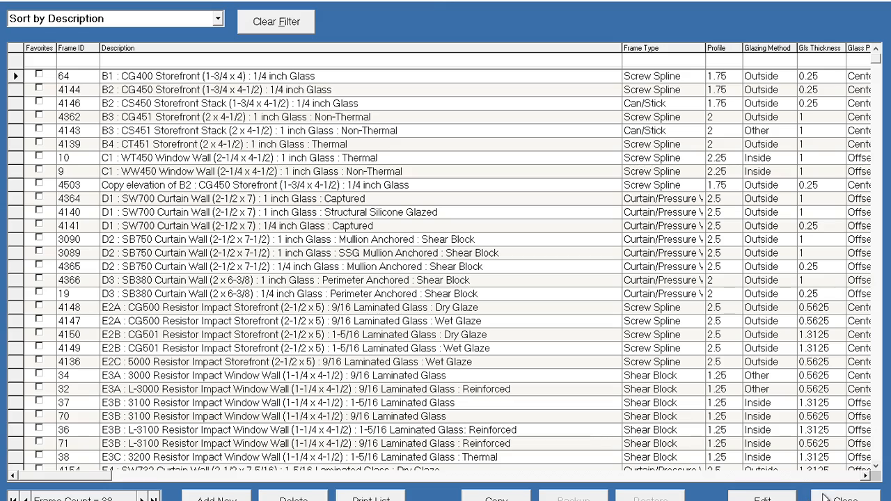
# - Open the B1 : CG400 Storefront framing system for editing and maximize its window
pyautogui.click(763, 499)
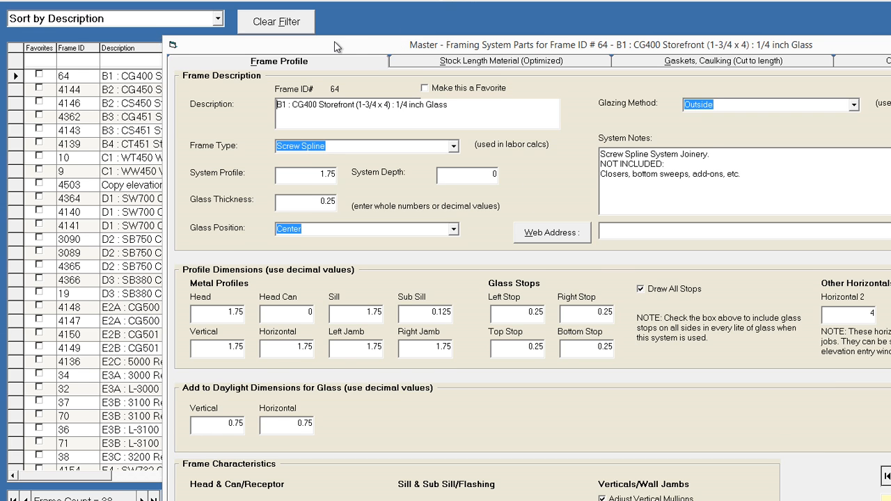
pyautogui.moveTo(334, 41); pyautogui.dragTo(222, 2)
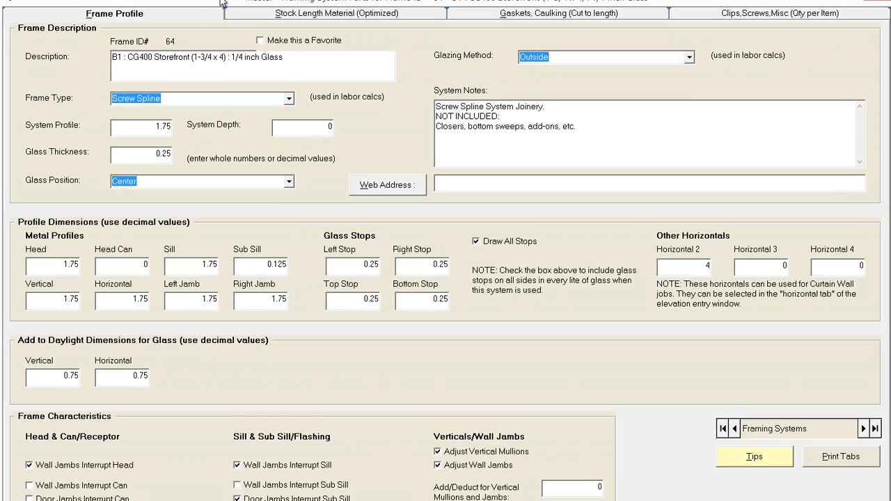
pyautogui.doubleClick(214, 1)
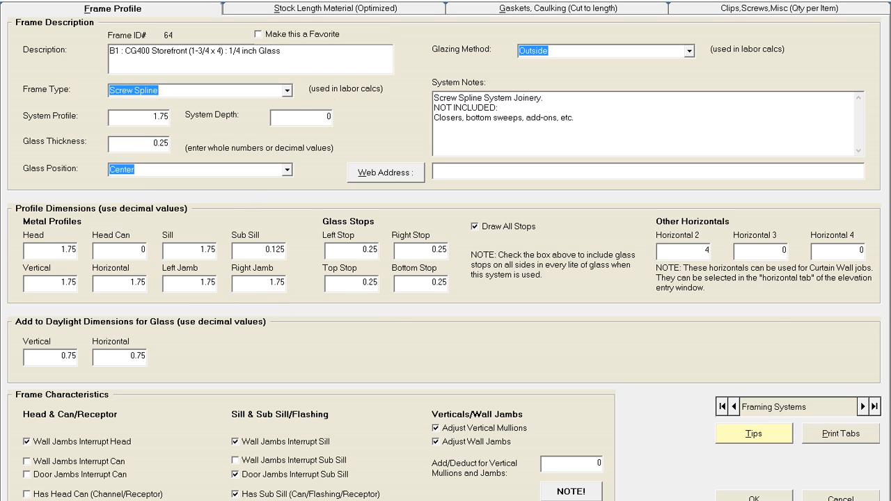
# - Review the Frame Profile and Stock Length Material tabs of the framing system
pyautogui.click(277, 11)
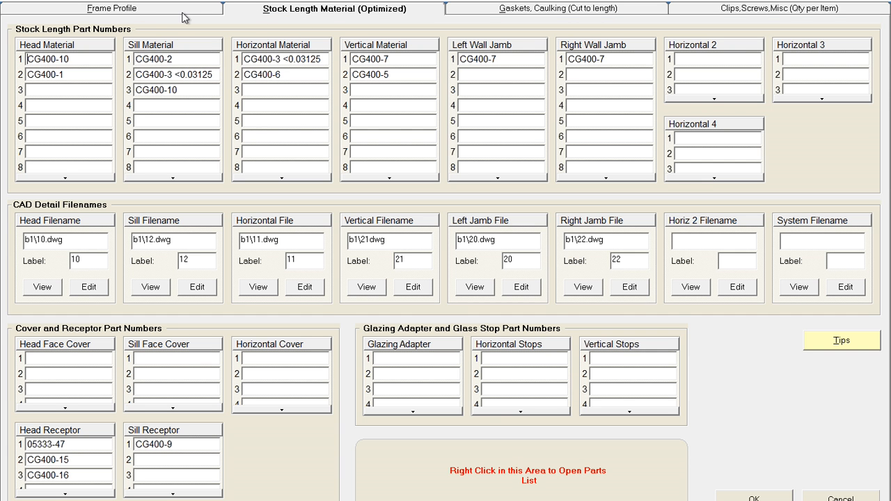
pyautogui.click(152, 11)
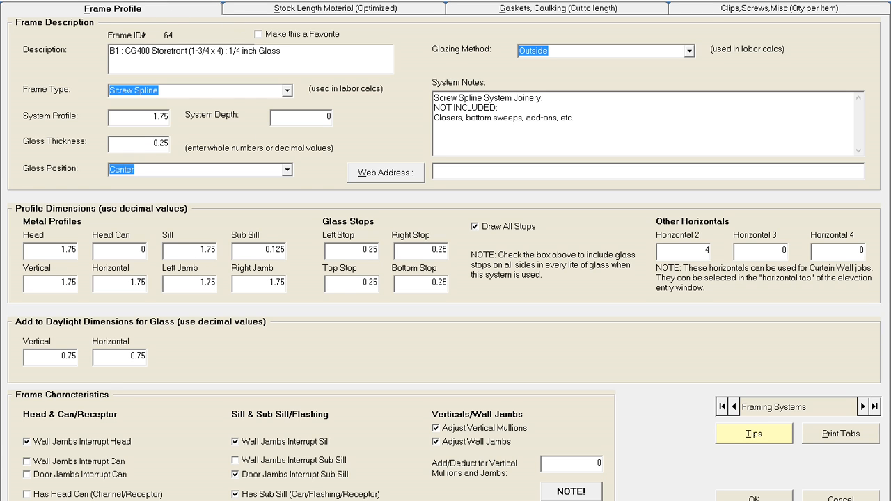
pyautogui.click(337, 13)
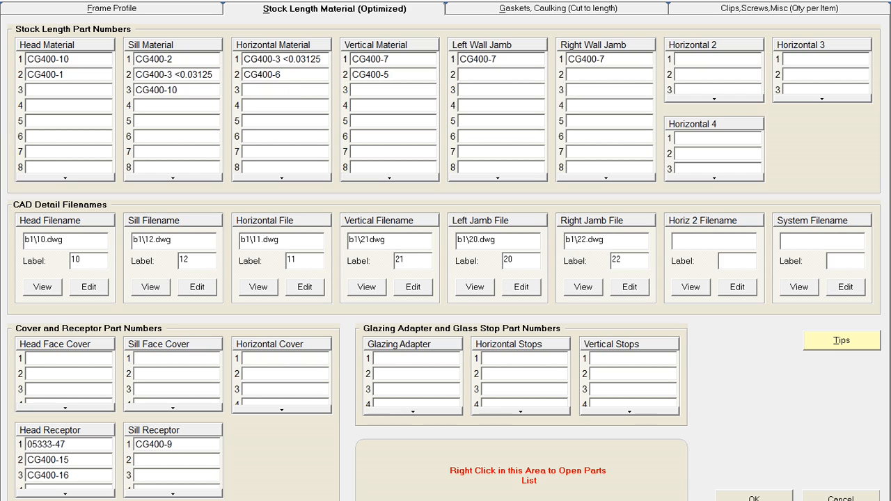
pyautogui.click(174, 63)
pyautogui.click(240, 77)
# - Switch to File Explorer and browse to C:\WinBidPro\Trulite\Vendor Details\B1 to examine the CAD detail files
pyautogui.click(89, 499)
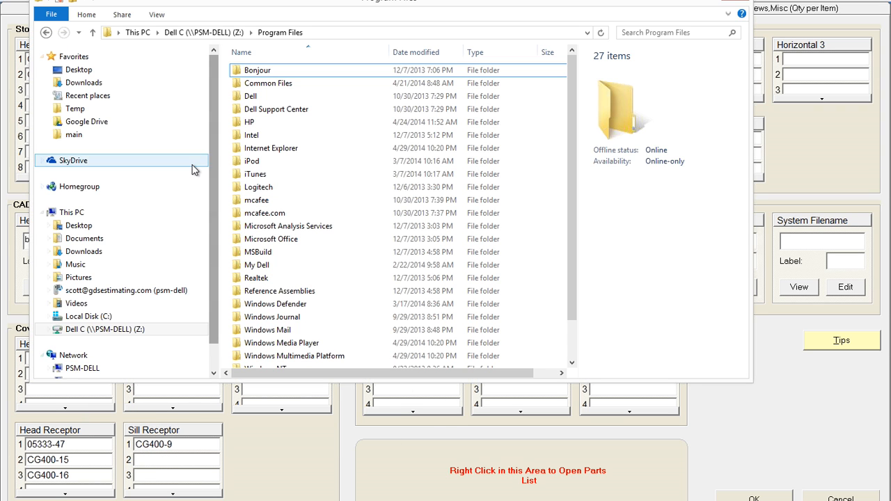
pyautogui.click(89, 317)
pyautogui.click(260, 163)
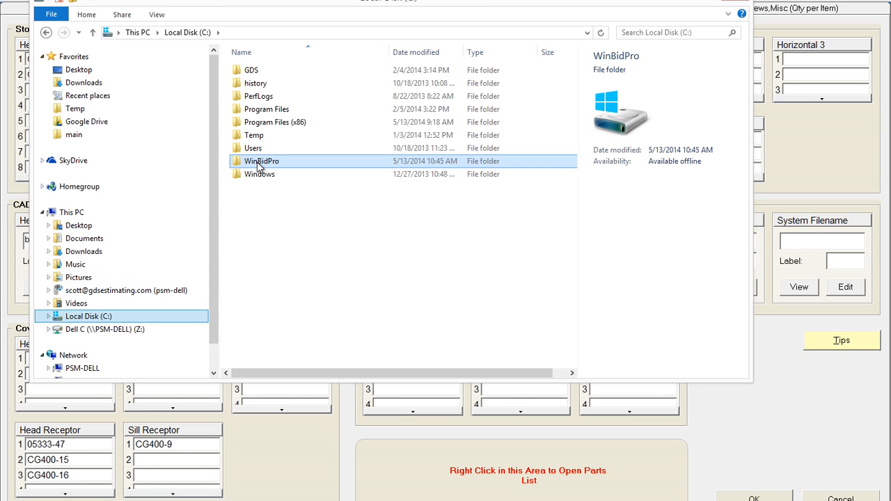
pyautogui.doubleClick(259, 164)
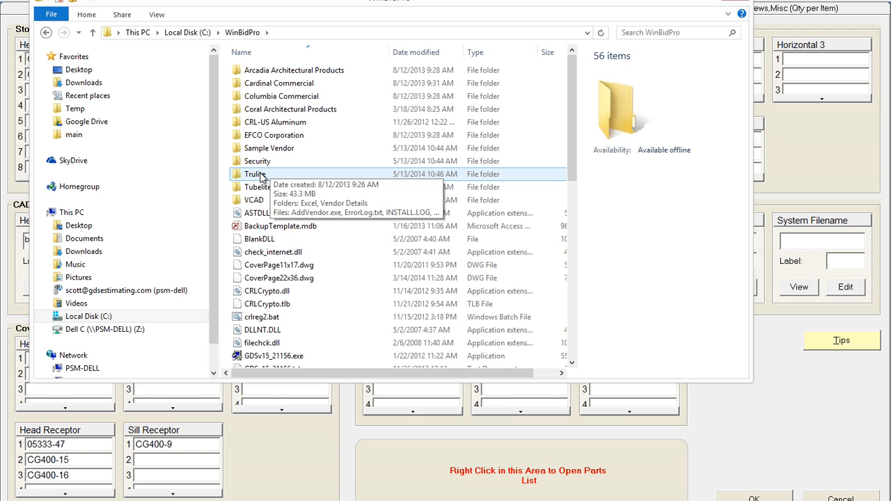
pyautogui.click(262, 176)
pyautogui.doubleClick(261, 176)
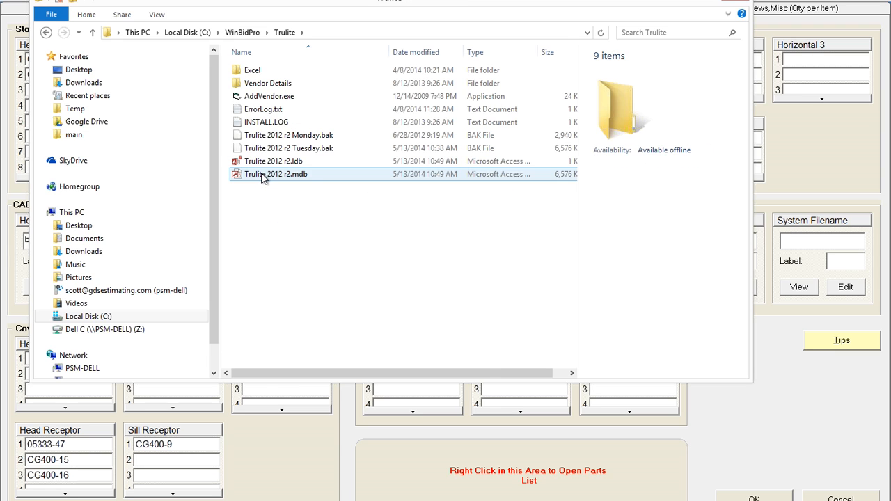
pyautogui.doubleClick(271, 85)
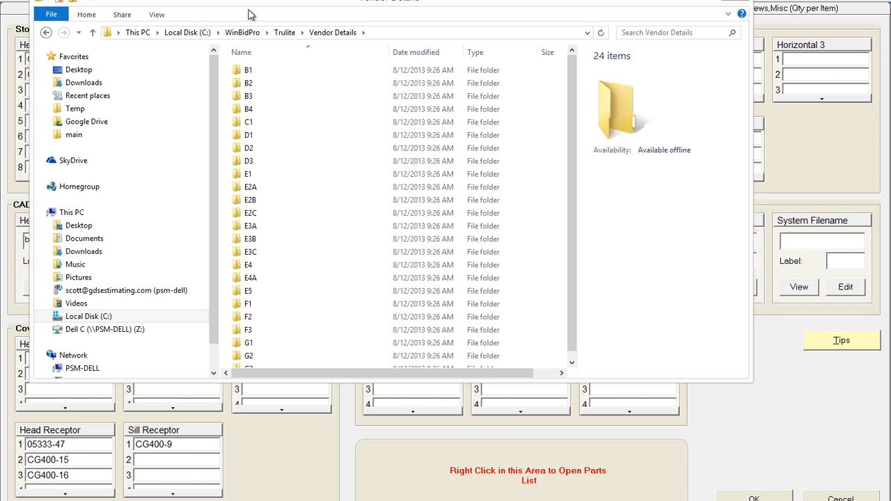
pyautogui.moveTo(251, 14); pyautogui.dragTo(350, 91)
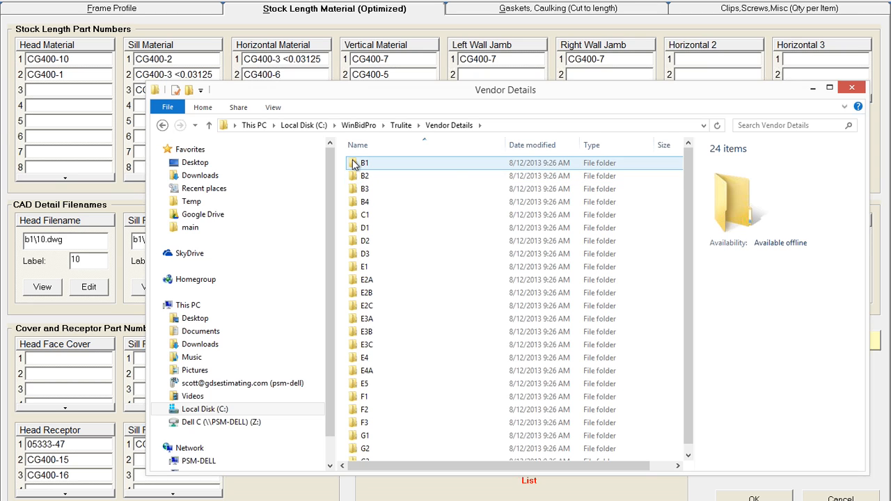
pyautogui.moveTo(354, 164)
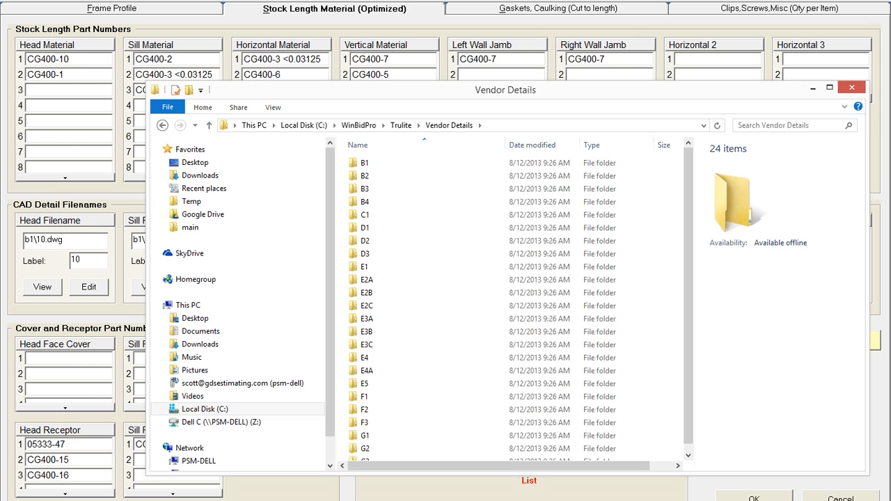
pyautogui.doubleClick(362, 163)
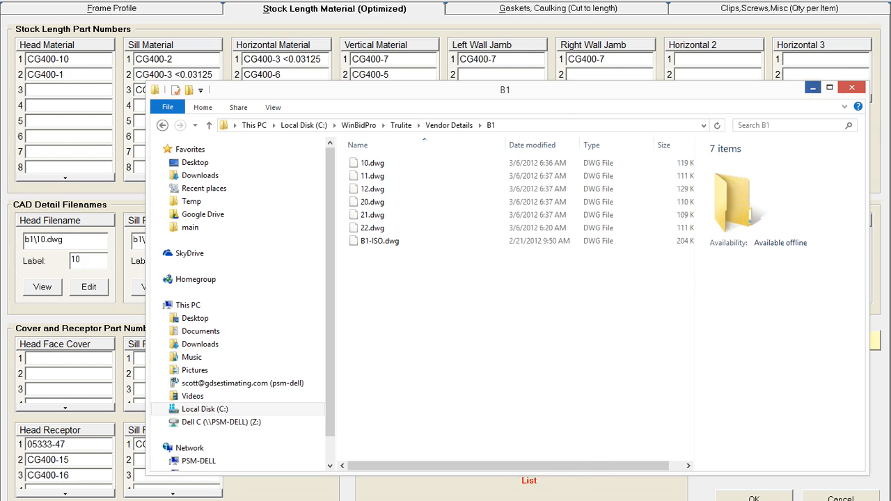
pyautogui.click(813, 89)
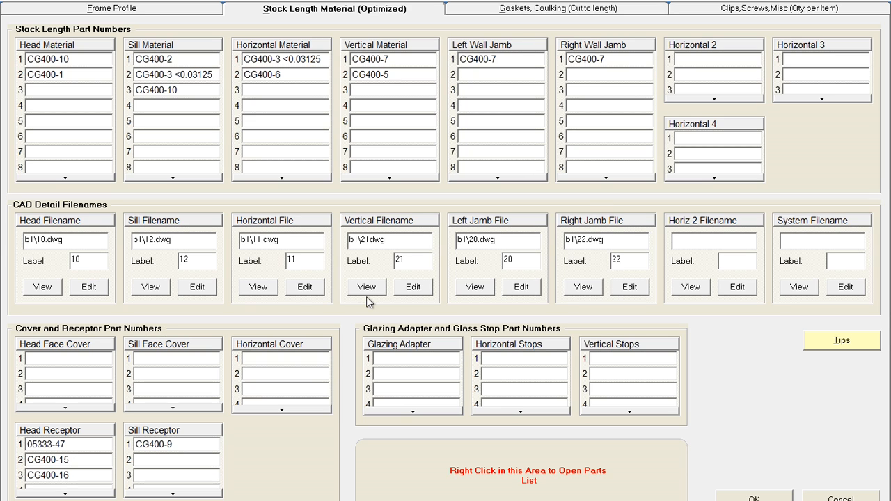
# - Preview the head detail drawing b1\10.dwg, then open it in the CAD editor and close it
pyautogui.click(43, 289)
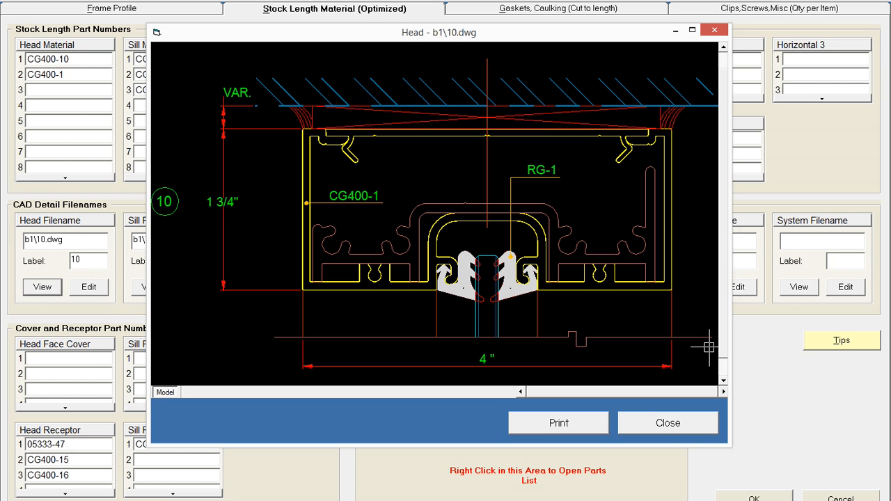
pyautogui.click(676, 420)
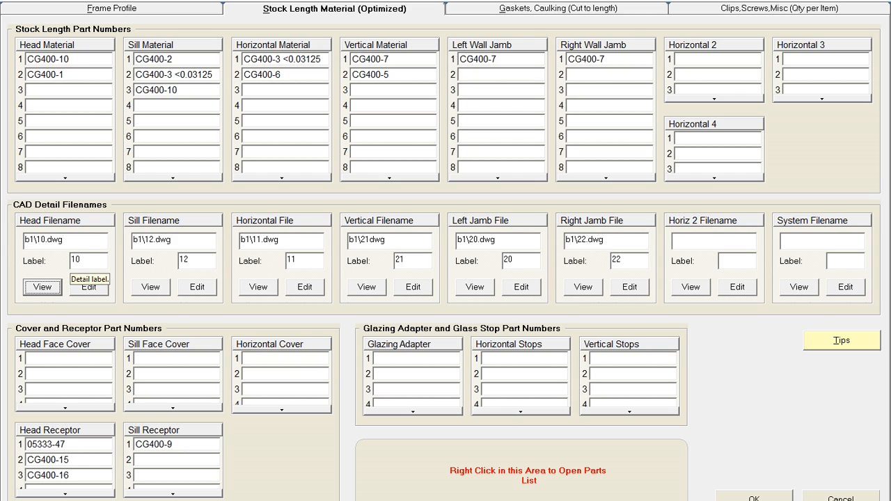
pyautogui.click(93, 293)
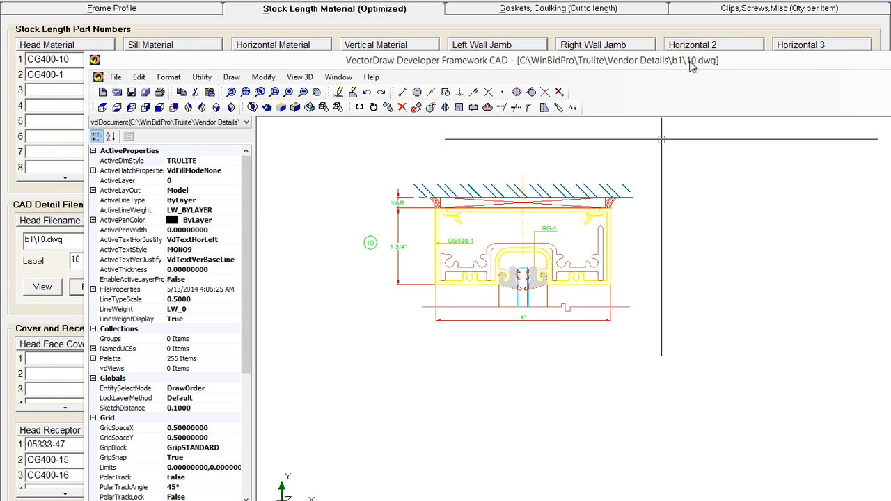
pyautogui.moveTo(754, 64); pyautogui.dragTo(653, 48)
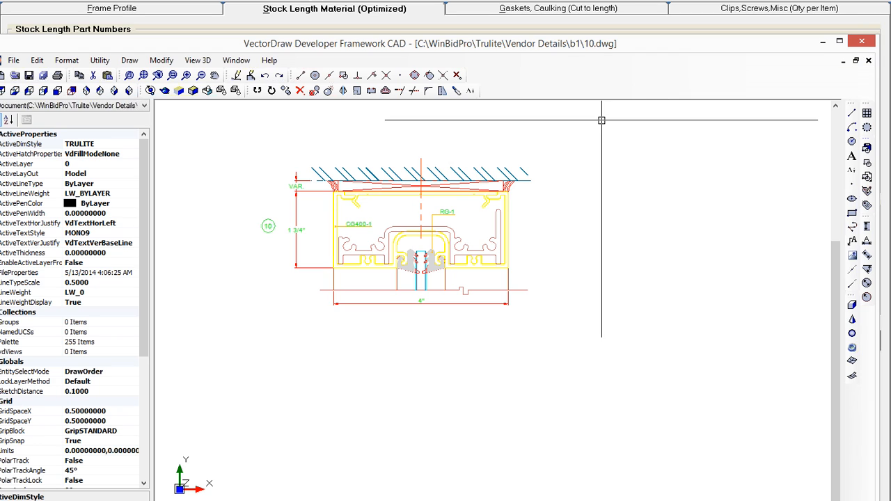
pyautogui.click(867, 43)
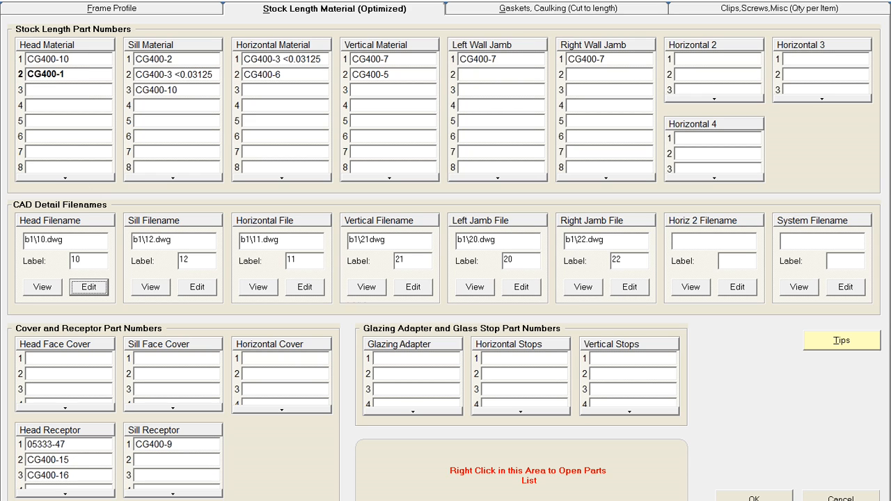
# - Open and close the tips for entering parts into systems
pyautogui.click(58, 57)
pyautogui.click(845, 345)
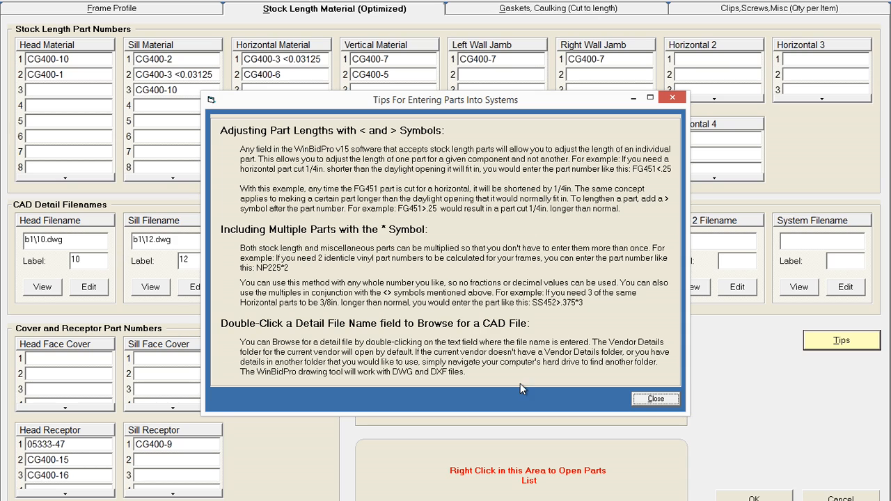
pyautogui.click(657, 399)
# - Browse for the System Filename drawing and select 12a.dwg from the D1 vendor details folder
pyautogui.click(826, 240)
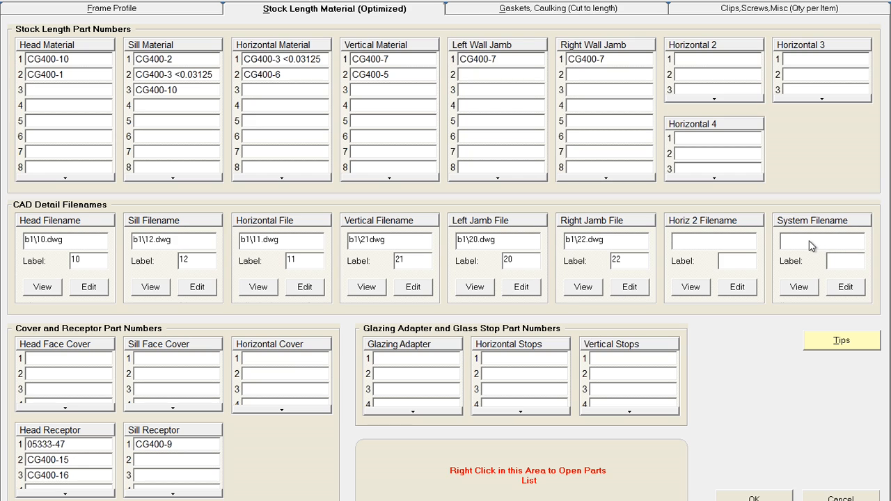
pyautogui.click(694, 239)
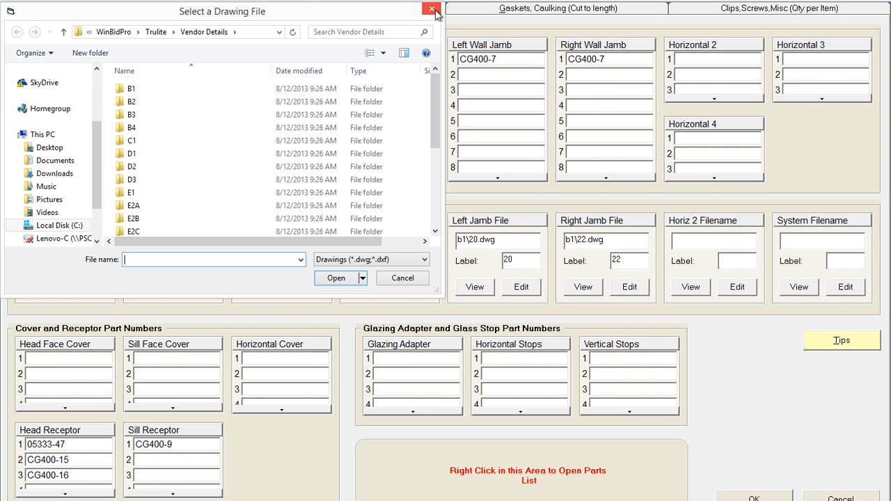
pyautogui.doubleClick(197, 156)
pyautogui.click(152, 157)
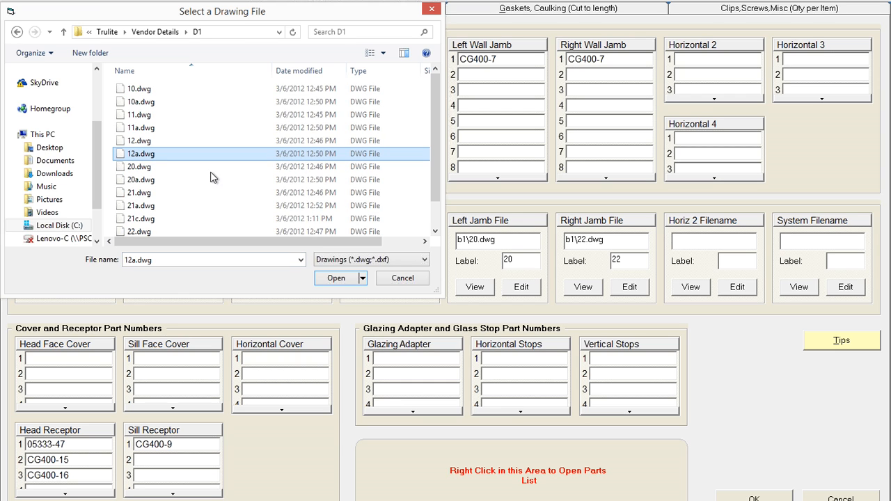
pyautogui.click(337, 278)
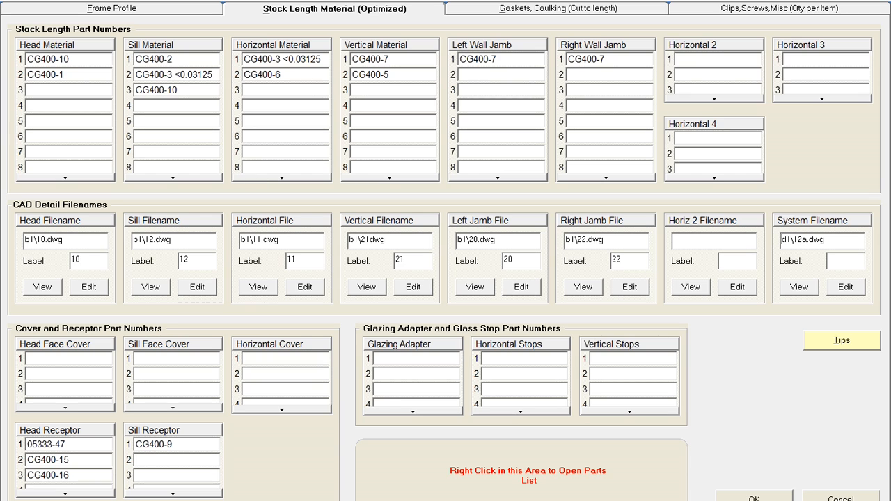
# - Scroll through the sill material part numbers and revisit the Frame Profile tab
pyautogui.click(193, 73)
pyautogui.scroll(-2, 160, 472)
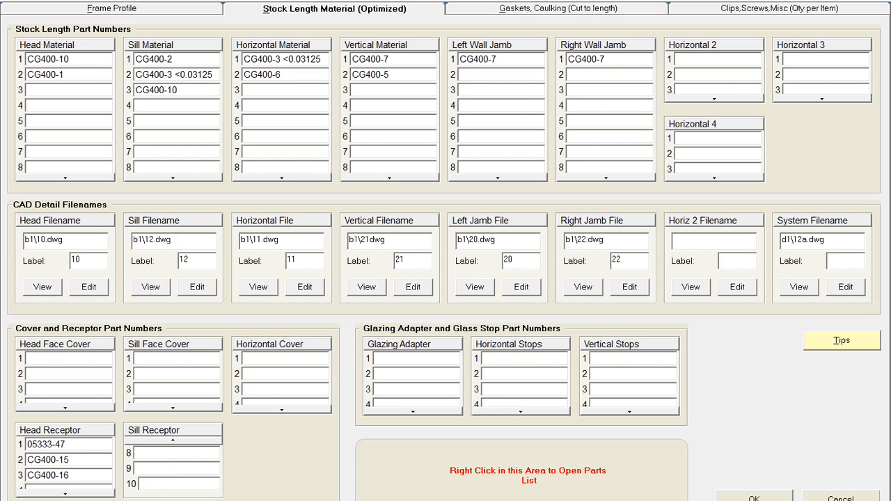
pyautogui.scroll(2, 174, 461)
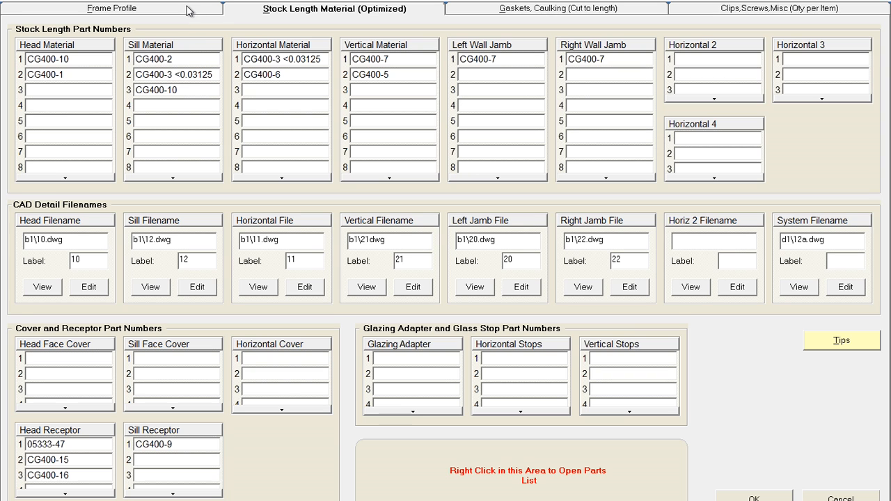
pyautogui.click(119, 9)
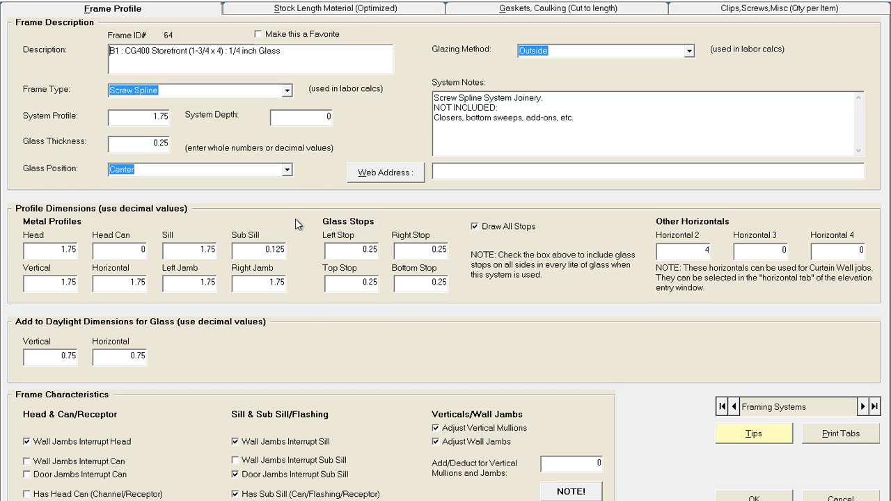
pyautogui.click(346, 9)
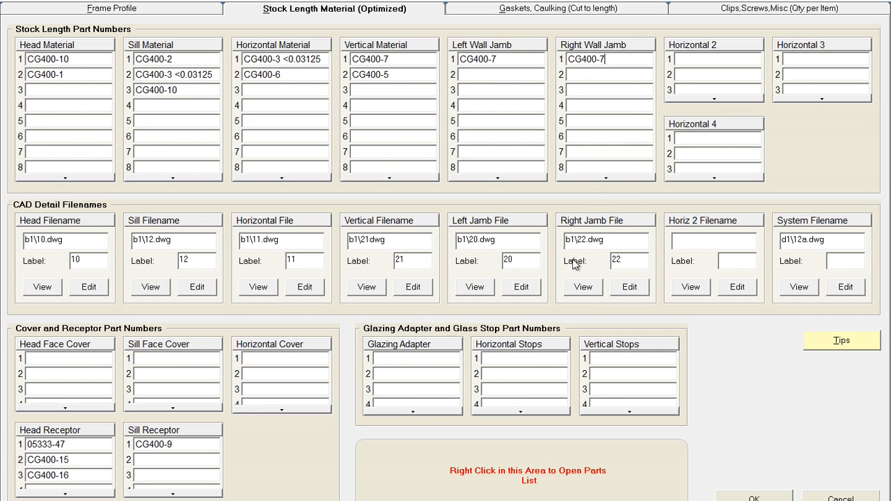
# - Preview the right jamb detail drawing b1\22.dwg and close it
pyautogui.click(584, 287)
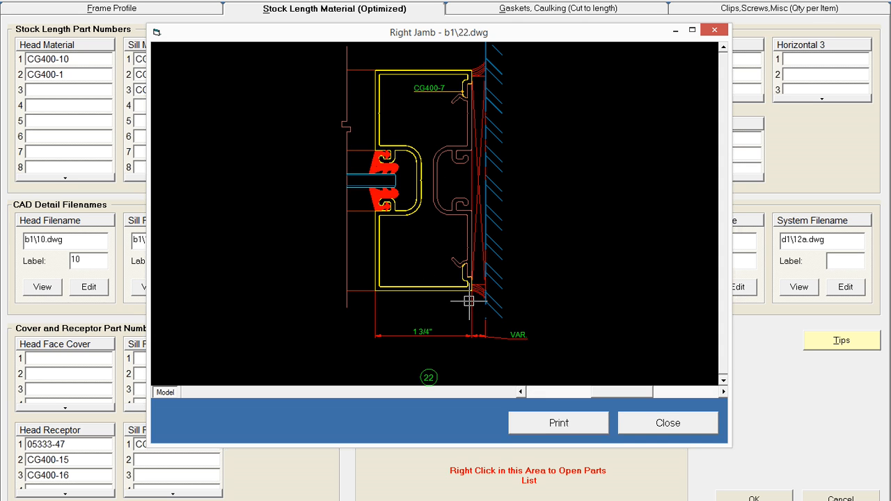
pyautogui.click(667, 424)
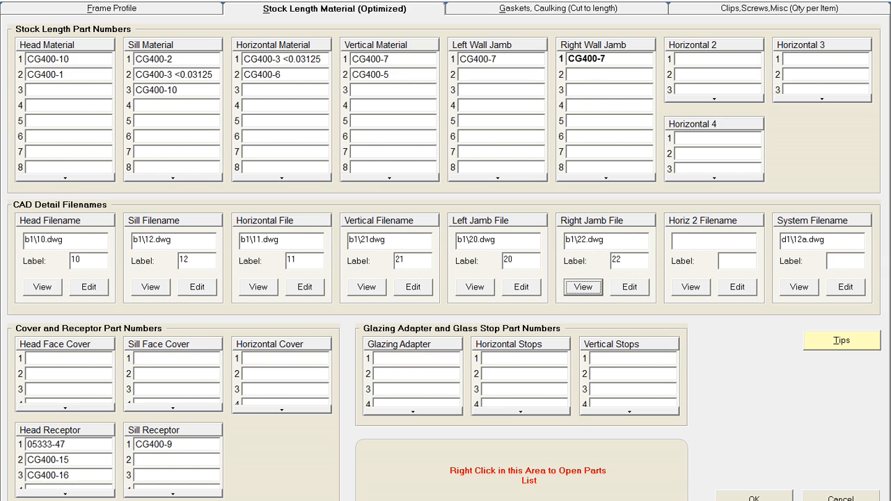
# - Try appending a *2 multiplier to the right wall jamb part CG400-7, erase it, and return to Frame Profile
pyautogui.click(605, 59)
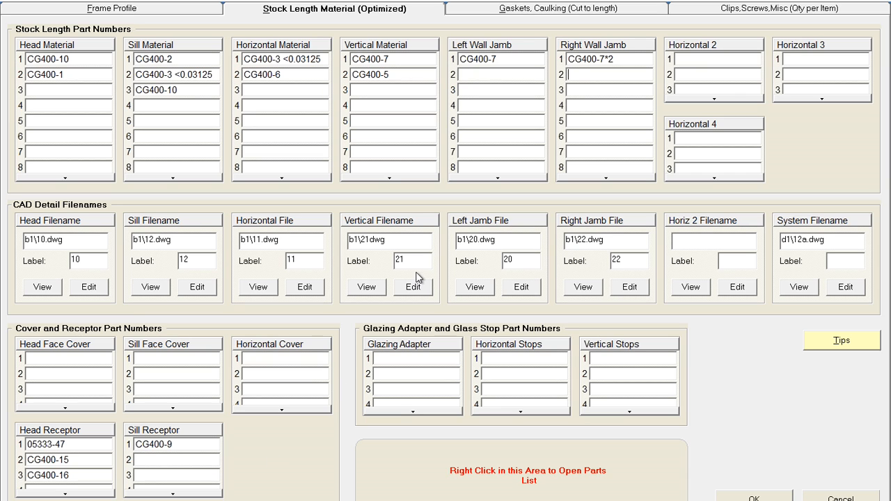
pyautogui.click(627, 59)
pyautogui.click(625, 59)
pyautogui.press('BackSpace')
pyautogui.click(171, 8)
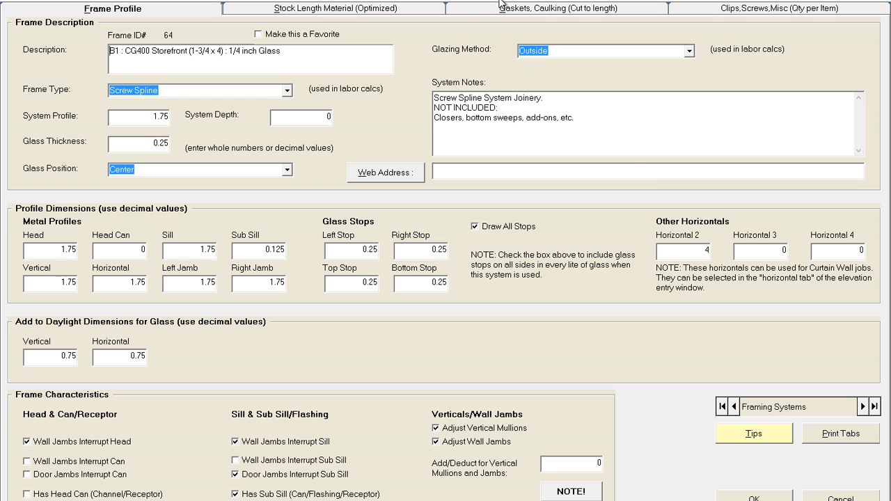
# - Try entering a made-up part number KJ;AKLDJ in the first Horizontal 2 slot, decline adding it to the parts table, and erase it
pyautogui.click(353, 9)
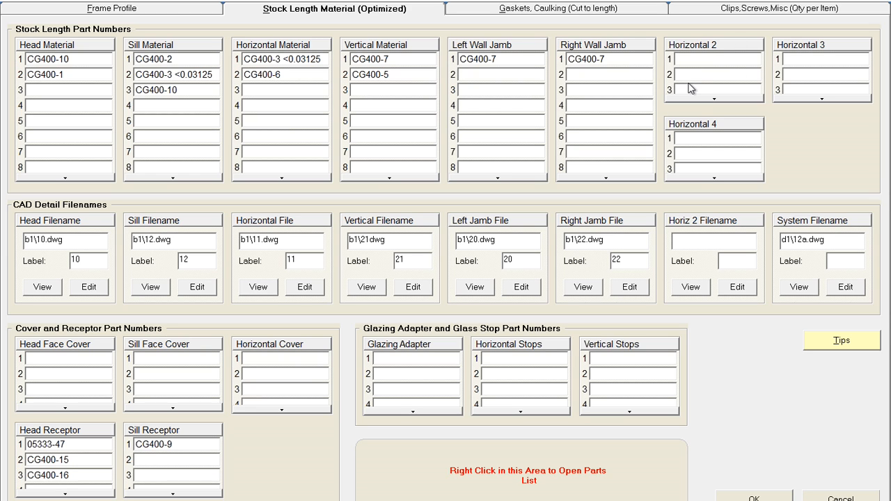
pyautogui.write('KJ;AKLDJ')
pyautogui.click(703, 74)
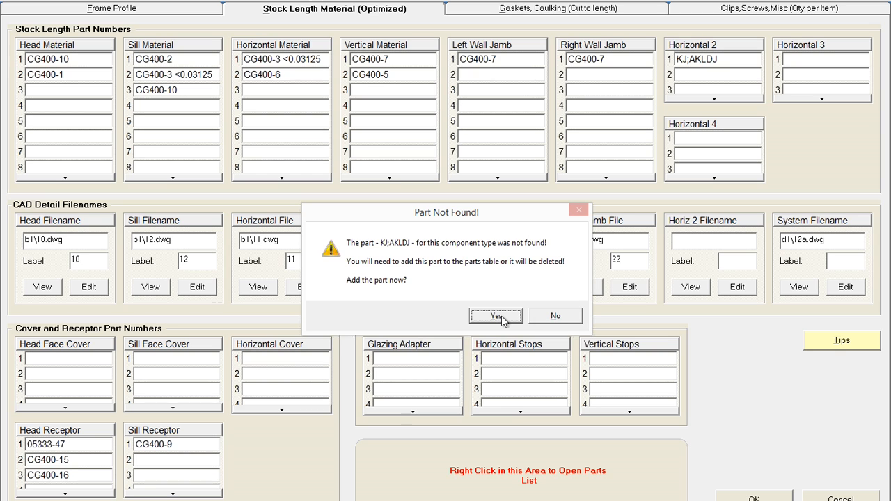
pyautogui.click(572, 317)
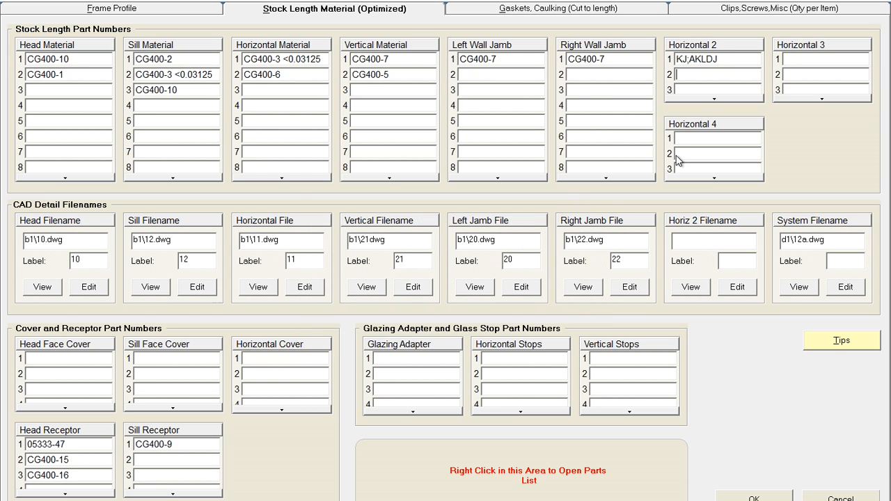
pyautogui.click(721, 59)
pyautogui.moveTo(719, 59); pyautogui.dragTo(672, 60)
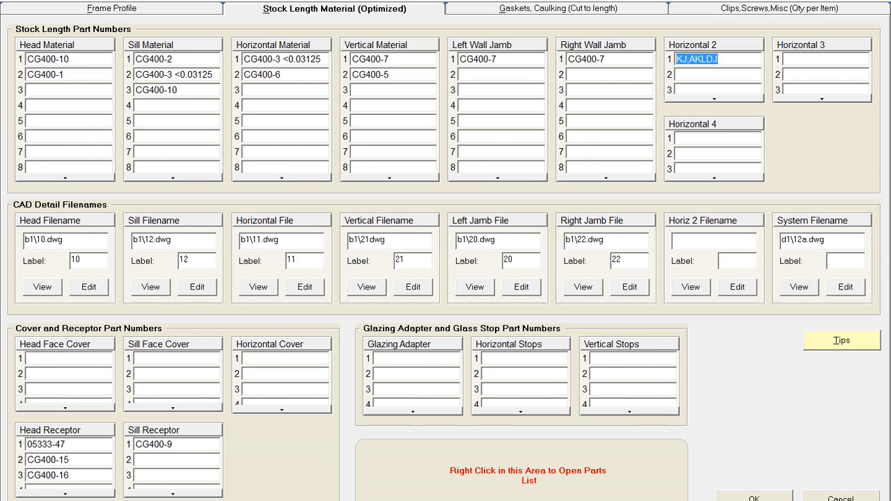
pyautogui.press('BackSpace')
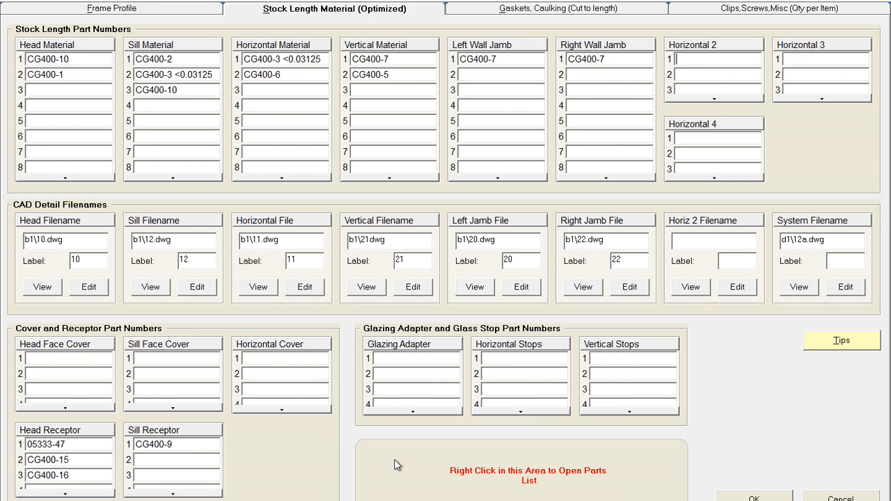
# - Insert part CG450-6 into Horizontal 2 from the parts list filtered by description "horizon", and clear the stray text below it
pyautogui.rightClick(614, 452)
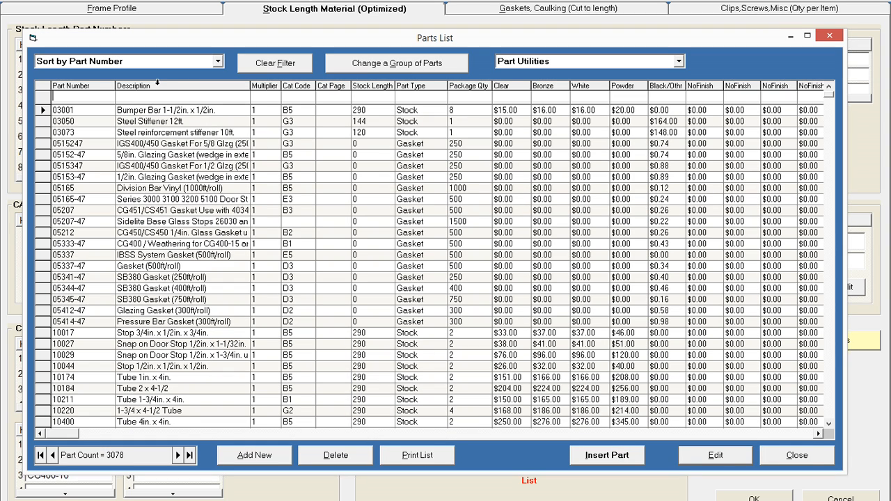
pyautogui.click(157, 97)
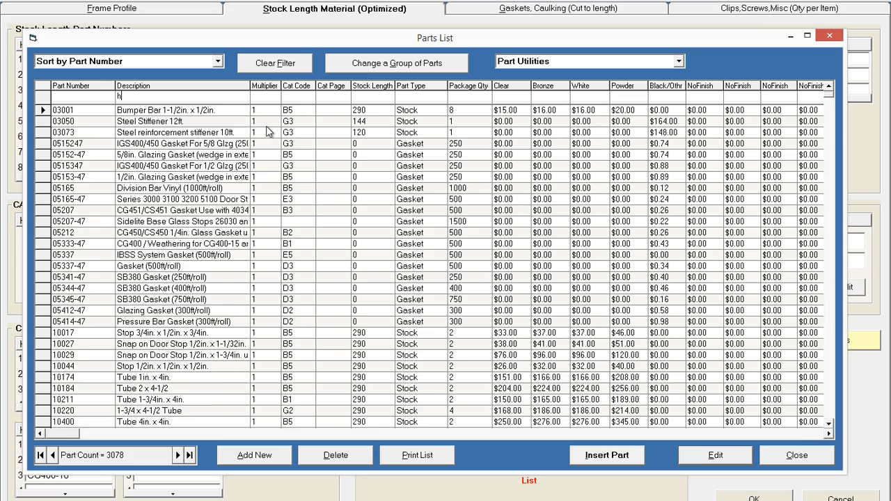
pyautogui.write('hor')
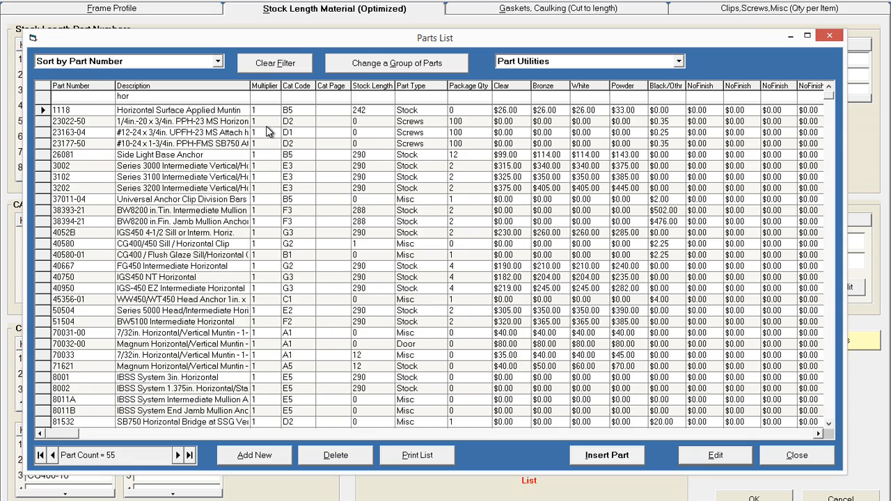
pyautogui.write('izo')
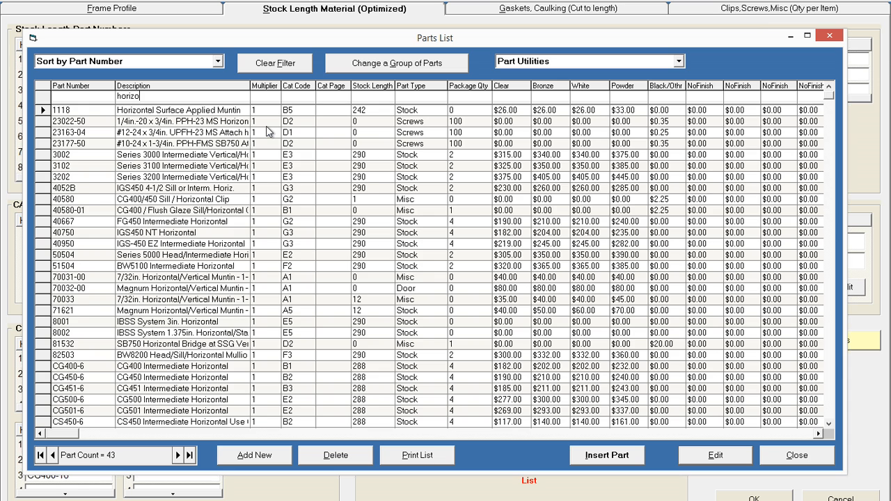
pyautogui.write('n')
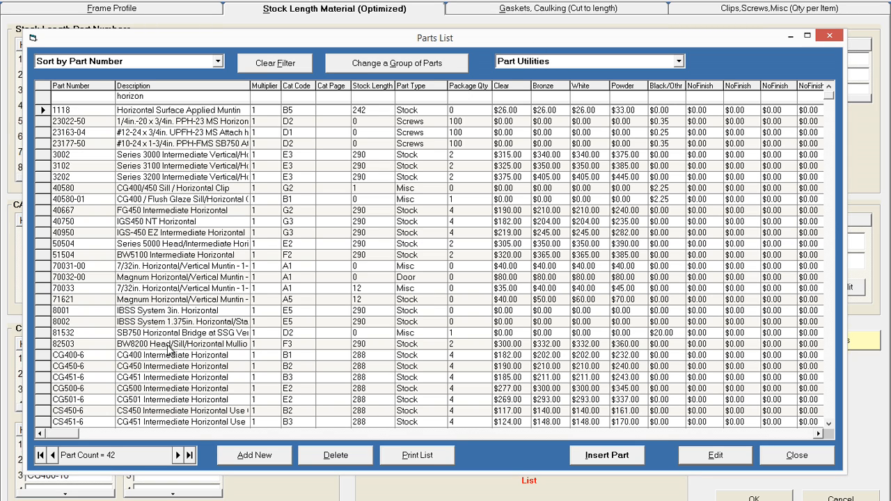
pyautogui.click(49, 356)
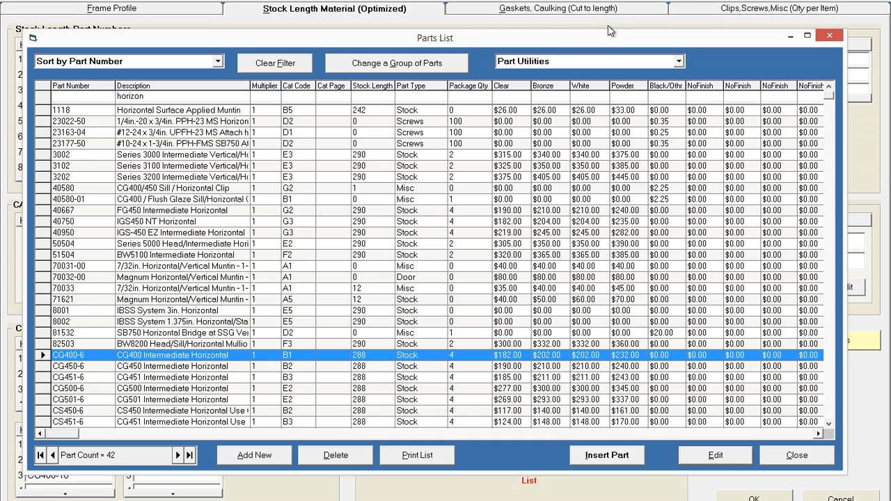
pyautogui.moveTo(607, 36); pyautogui.dragTo(617, 71)
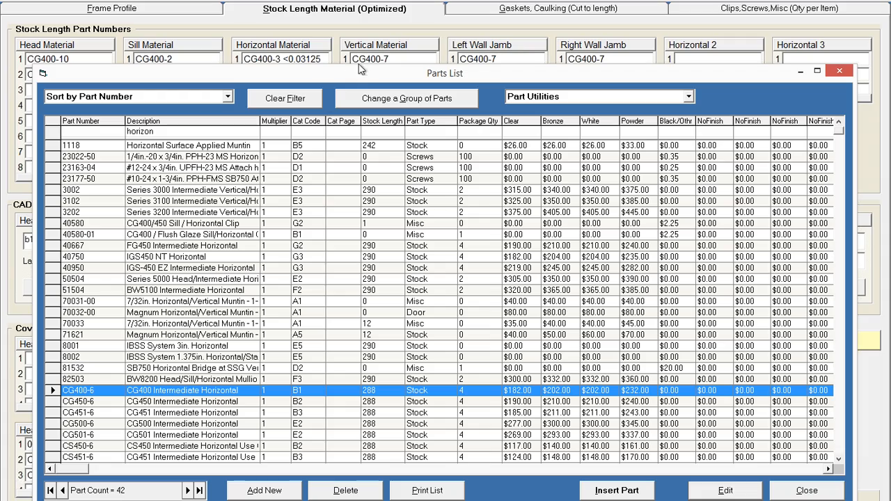
pyautogui.moveTo(358, 74); pyautogui.dragTo(366, 50)
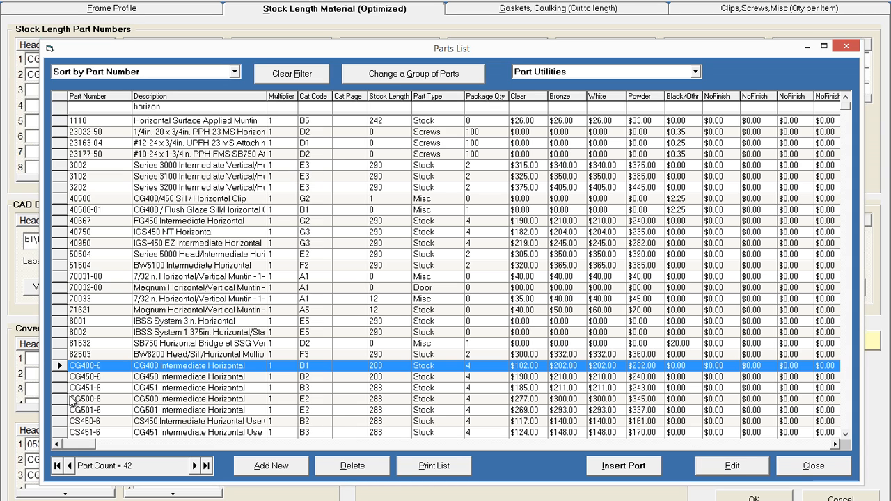
pyautogui.click(56, 378)
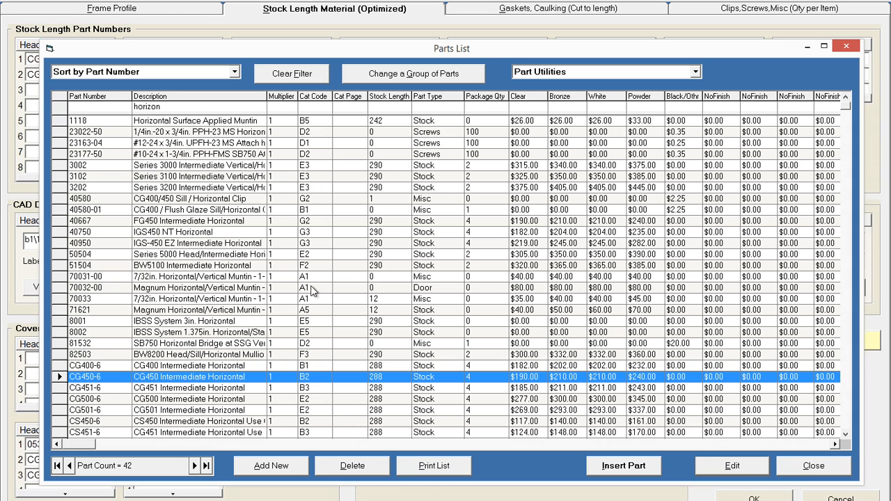
pyautogui.click(648, 468)
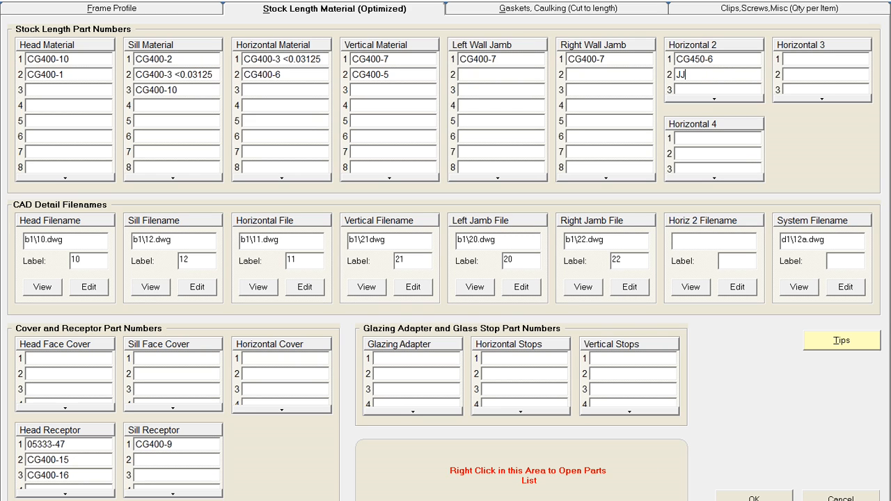
pyautogui.press('BackSpace')
pyautogui.press('BackSpace')
# - Start a new part BIGHORIZONTAL in the parts table with a Clear price of $200.00 and a profile of 2.5
pyautogui.rightClick(634, 458)
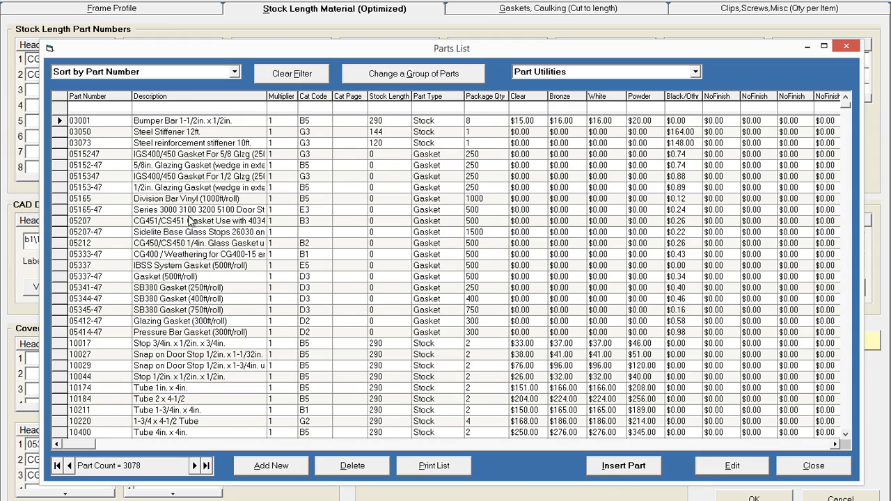
pyautogui.scroll(-3, 191, 222)
pyautogui.scroll(-2, 191, 221)
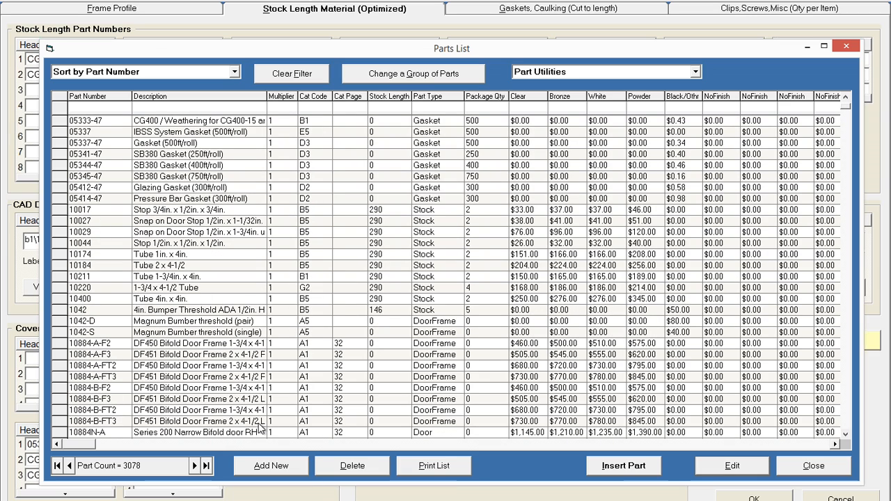
pyautogui.click(269, 468)
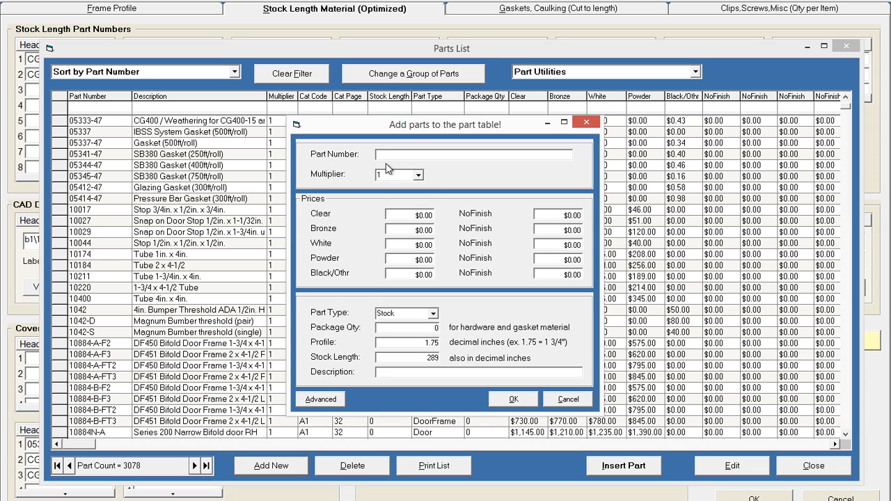
pyautogui.write('BIGHORIZONTAL')
pyautogui.press('Tab')
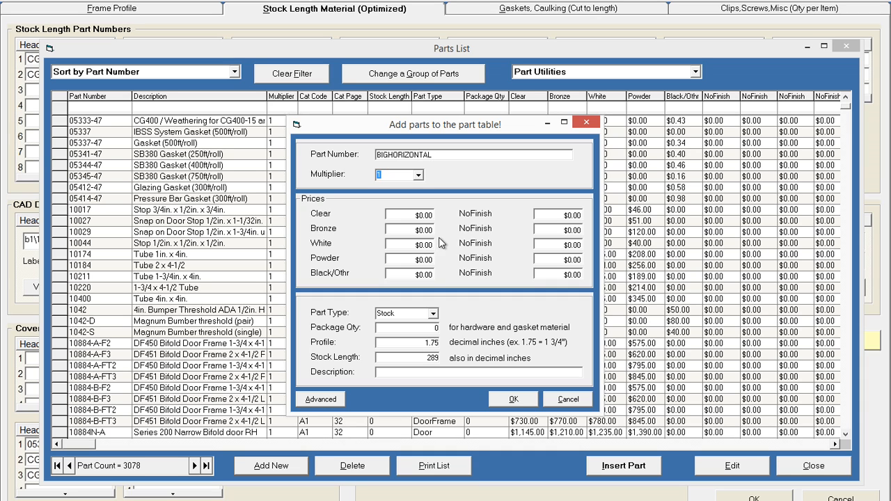
pyautogui.press('Tab')
pyautogui.press('Tab')
pyautogui.hotkey('shift', 'Tab')
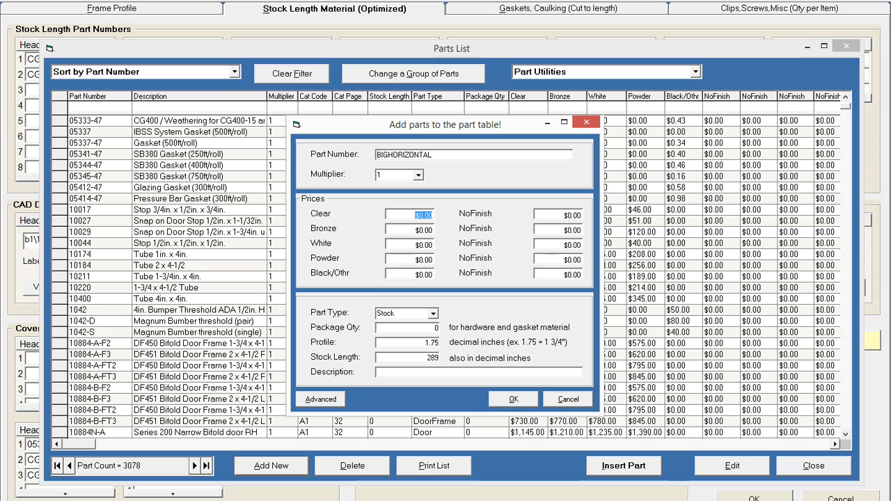
pyautogui.write('200')
pyautogui.press('Tab')
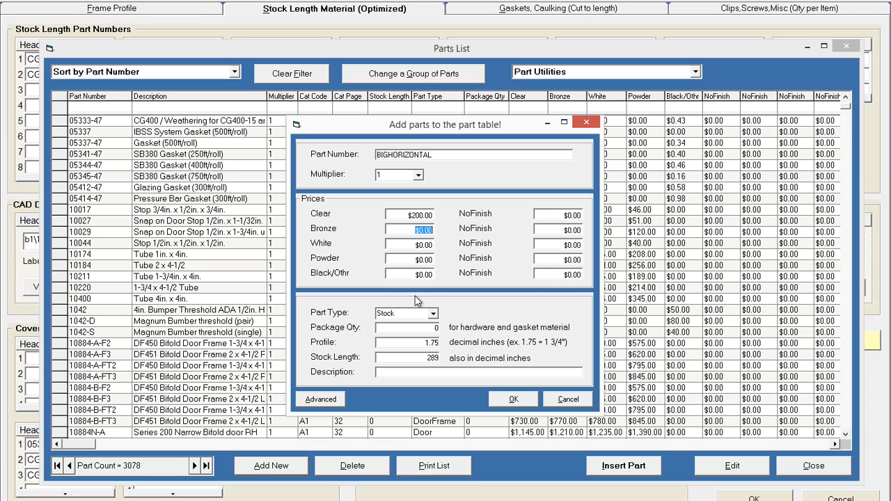
pyautogui.click(420, 342)
pyautogui.doubleClick(432, 342)
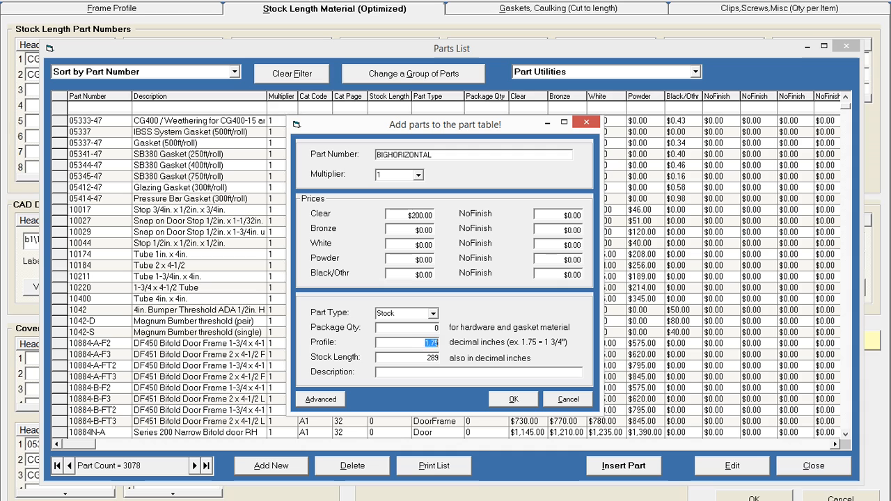
pyautogui.write('2.5')
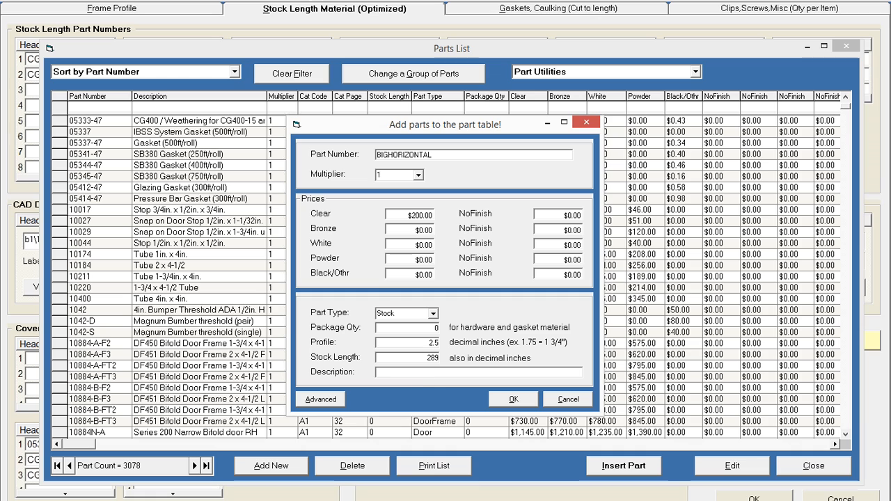
# - Give the new part the description Large Horizontal, save it, and insert BIGHORIZONTAL into Horizontal 3
pyautogui.click(513, 399)
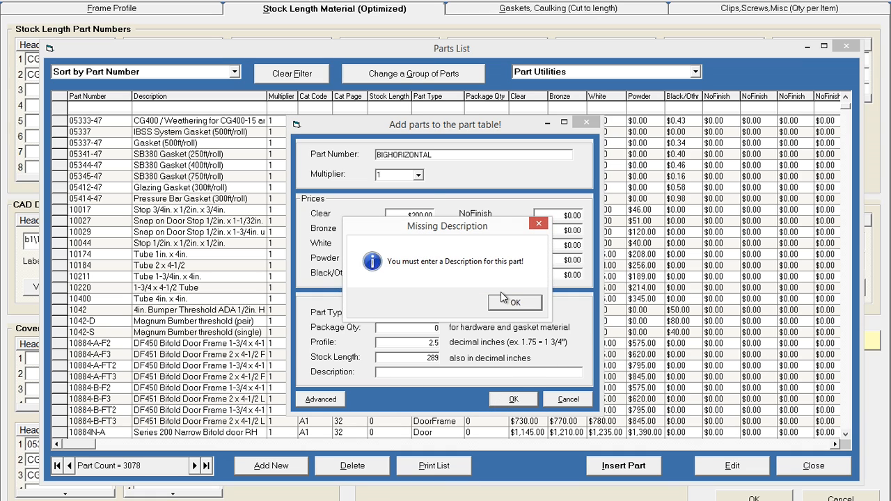
pyautogui.click(504, 301)
pyautogui.click(478, 372)
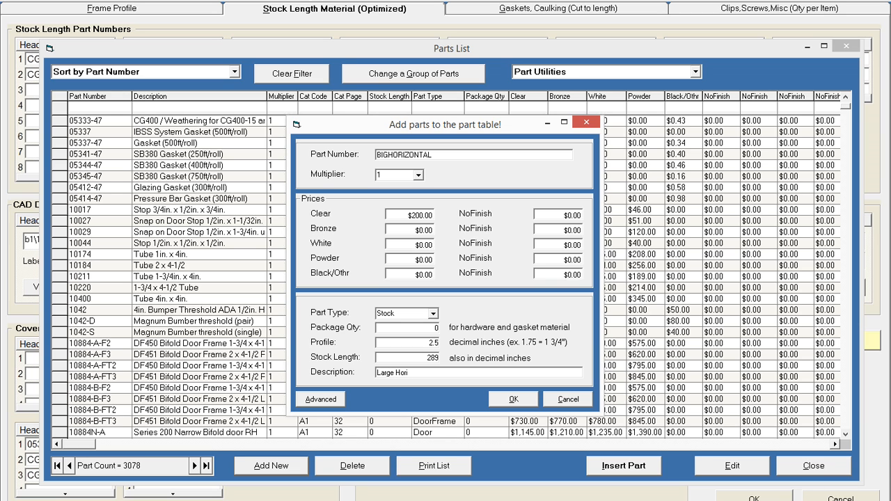
pyautogui.write('Large Horizontal')
pyautogui.press('Return')
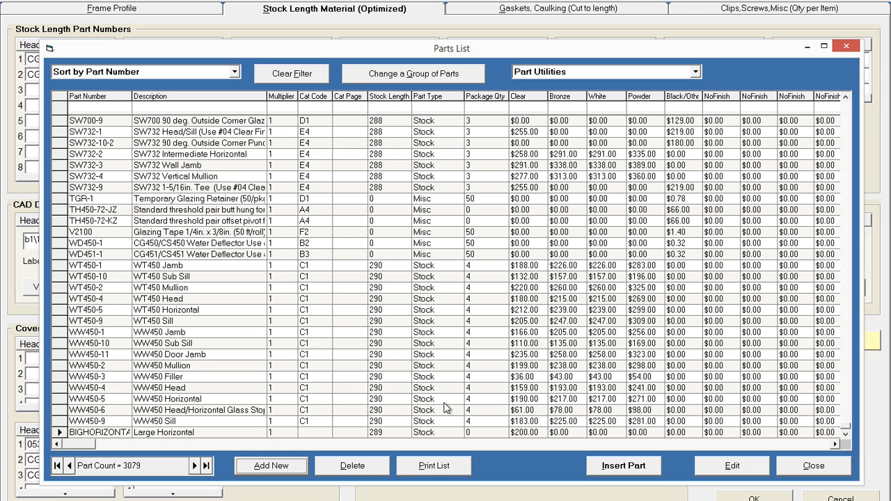
pyautogui.click(654, 469)
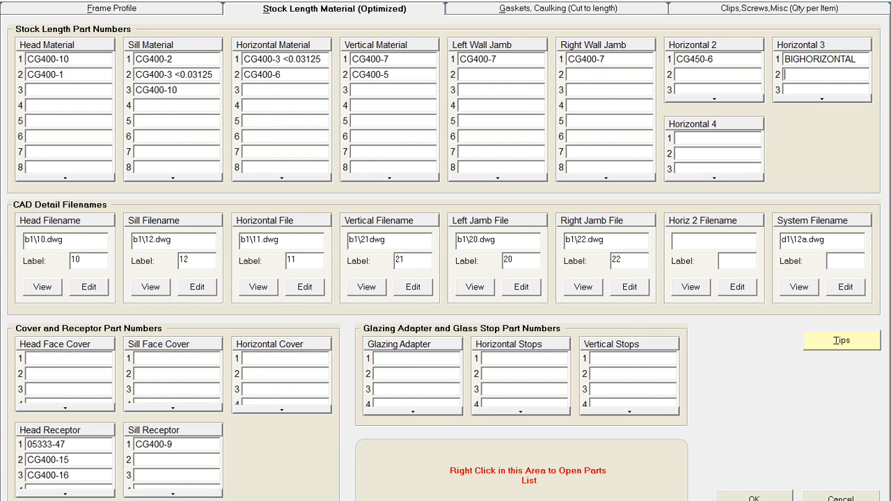
# - Save the framing system changes and close the framing systems list
pyautogui.click(754, 498)
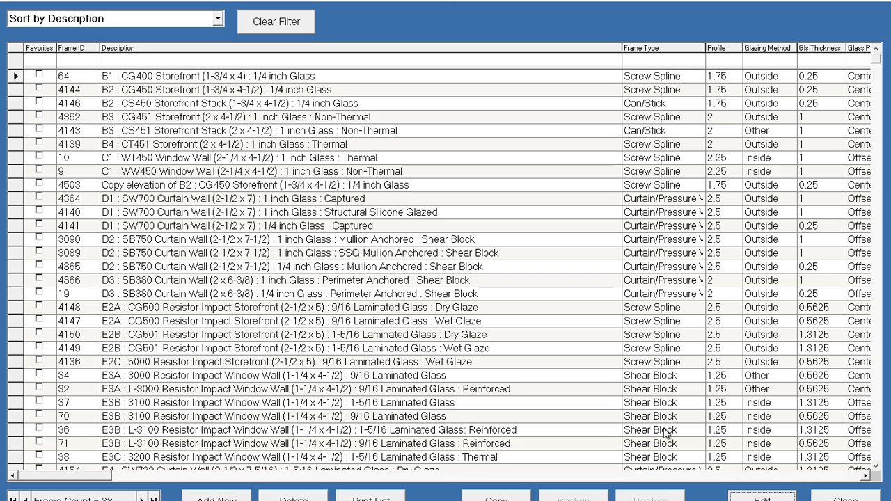
pyautogui.click(832, 499)
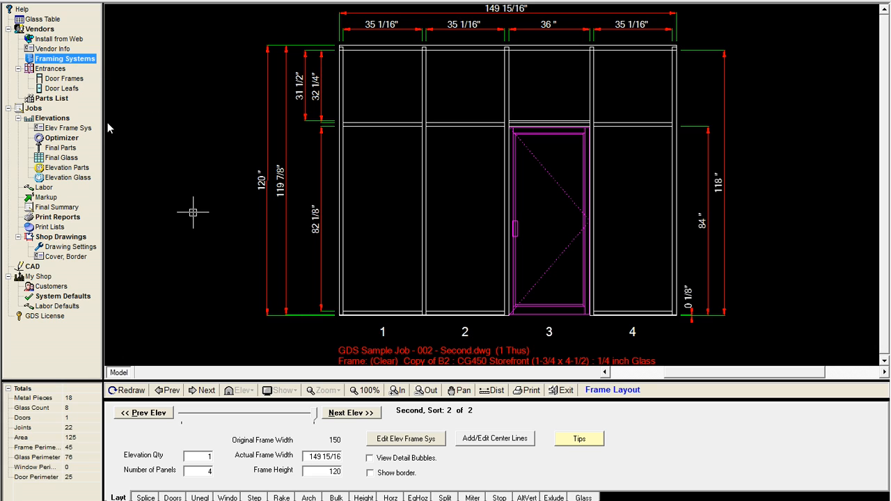
pyautogui.click(69, 59)
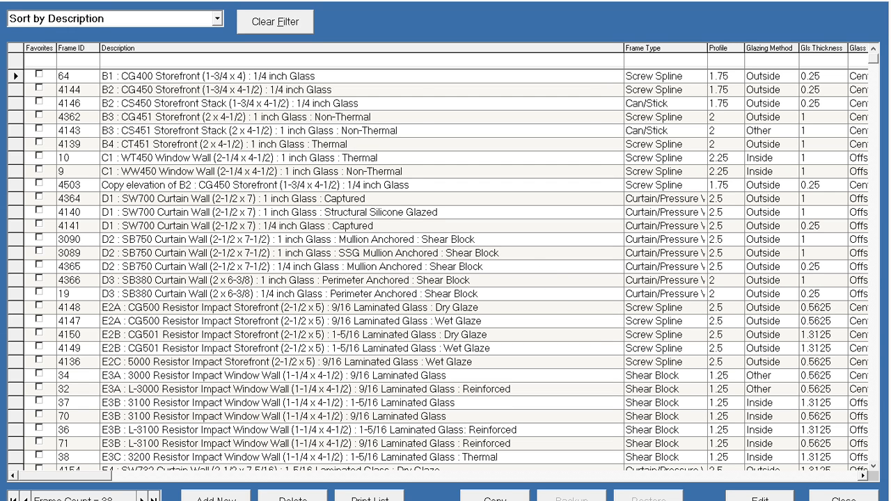
pyautogui.click(844, 498)
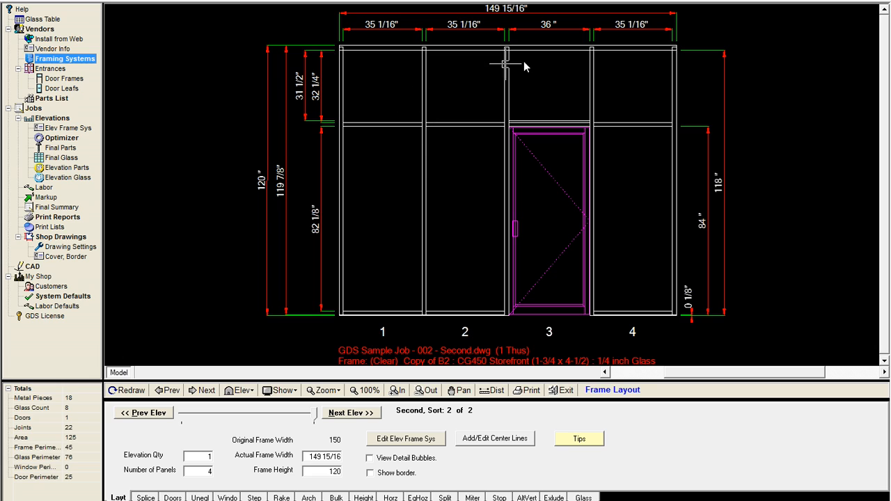
# - Open the current elevation's frame system and preview its head detail drawing b2\10.dwg, then close it
pyautogui.click(422, 442)
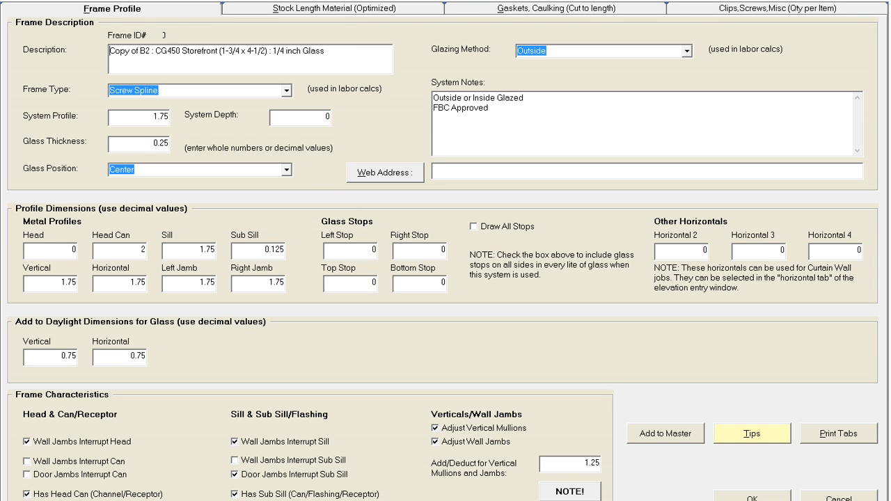
pyautogui.click(364, 10)
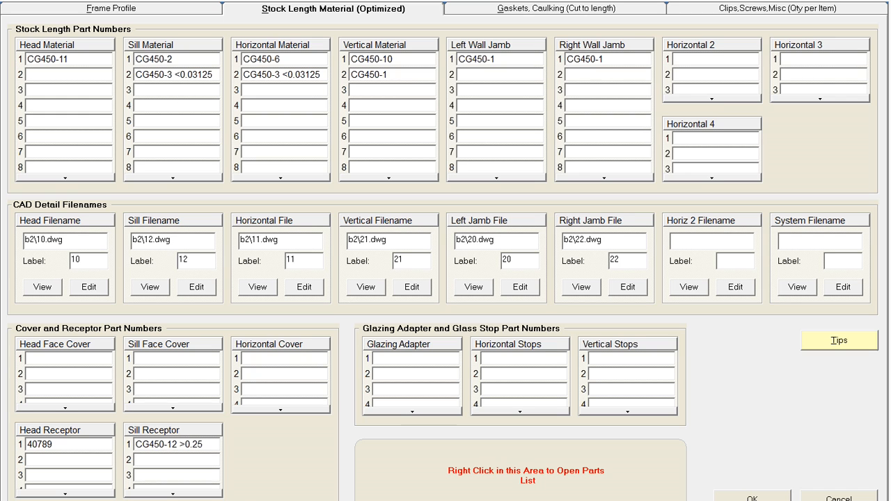
pyautogui.click(42, 287)
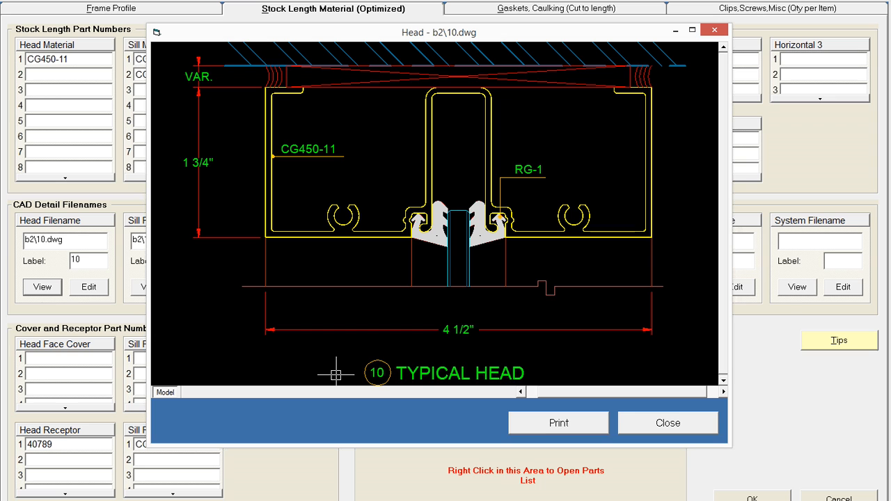
pyautogui.click(679, 425)
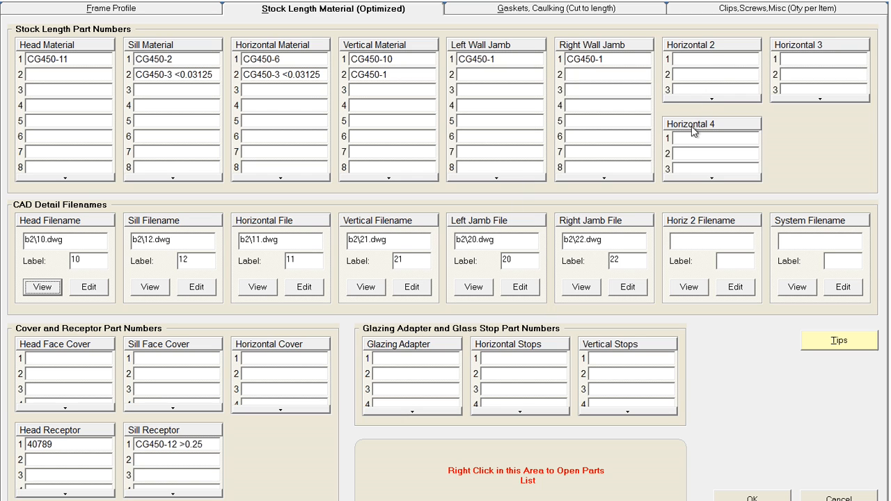
# - Filter the parts list for horiz, insert CG501-6 into Horizontal 2, and save the frame system
pyautogui.click(693, 59)
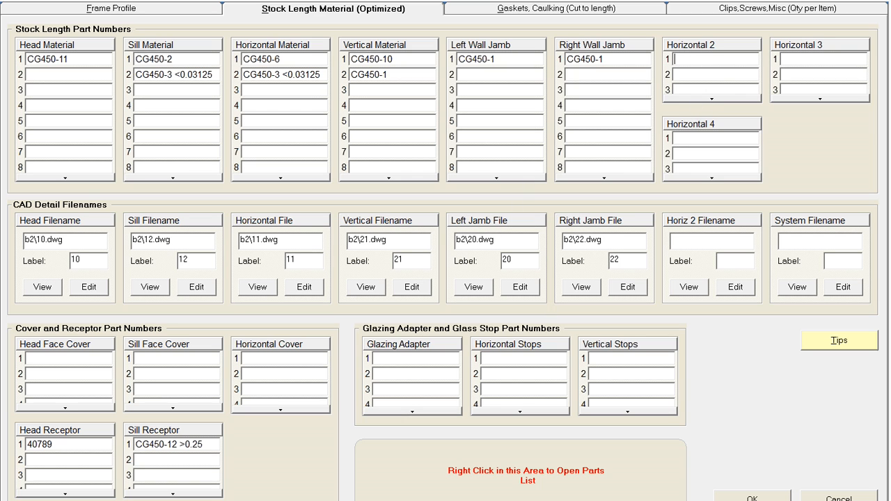
pyautogui.rightClick(647, 477)
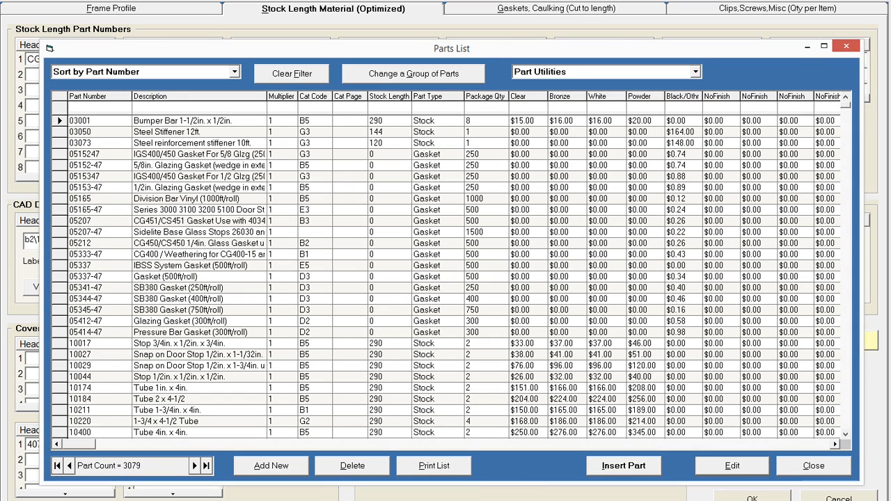
pyautogui.write('horiz')
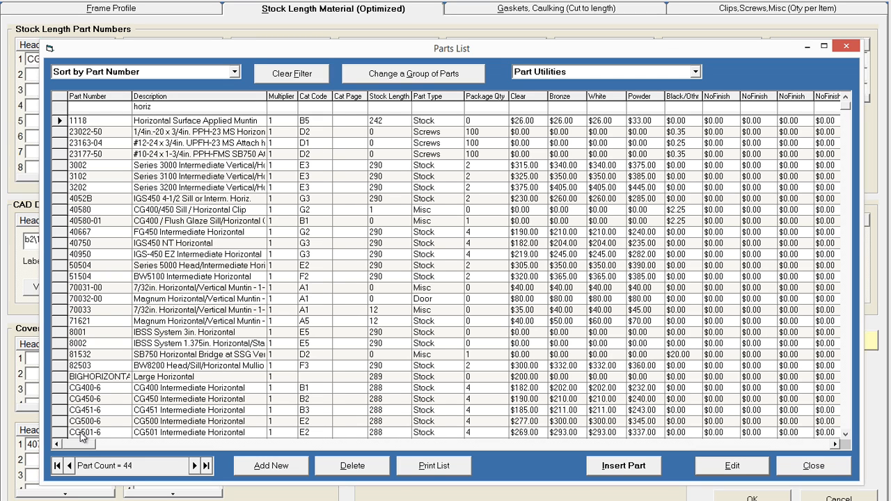
pyautogui.scroll(-1, 110, 391)
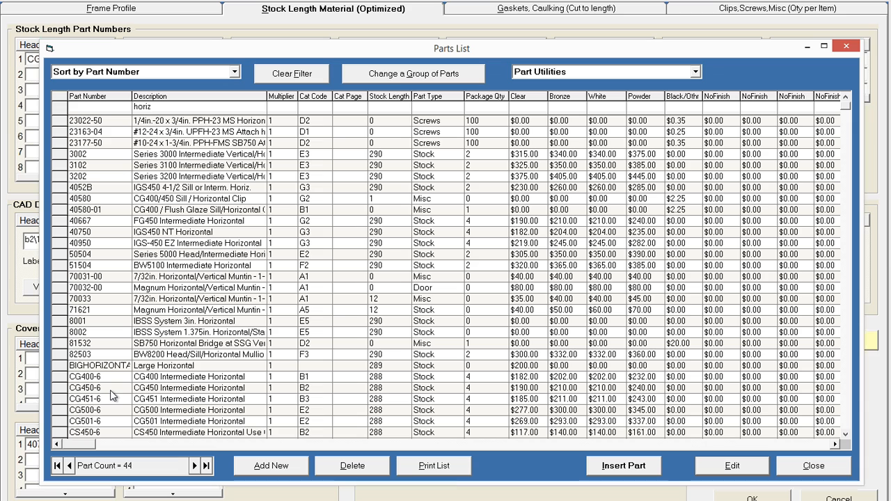
pyautogui.click(74, 421)
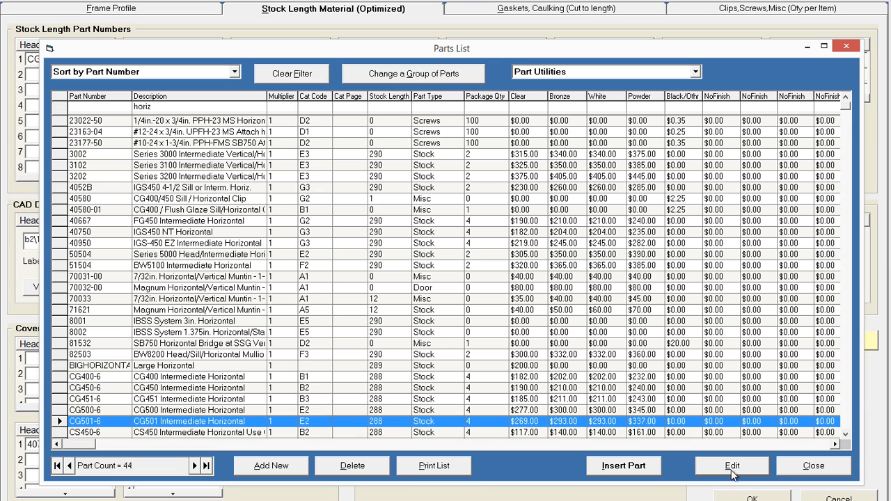
pyautogui.click(642, 473)
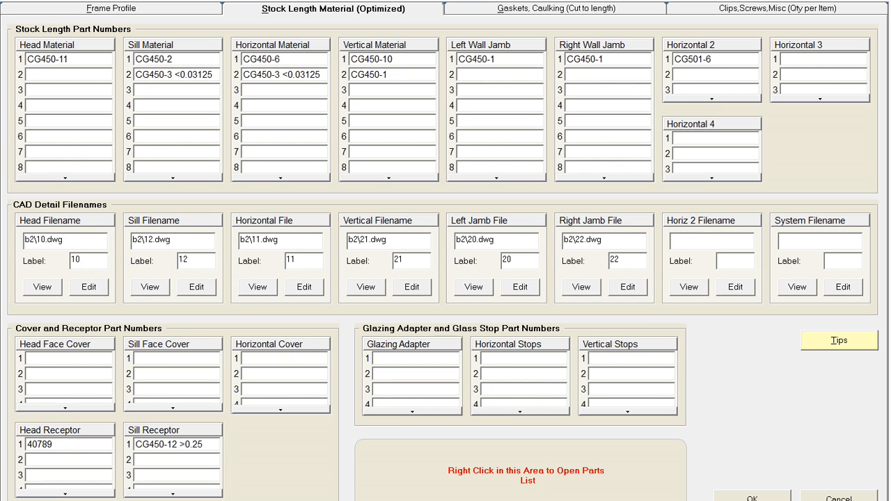
pyautogui.click(752, 498)
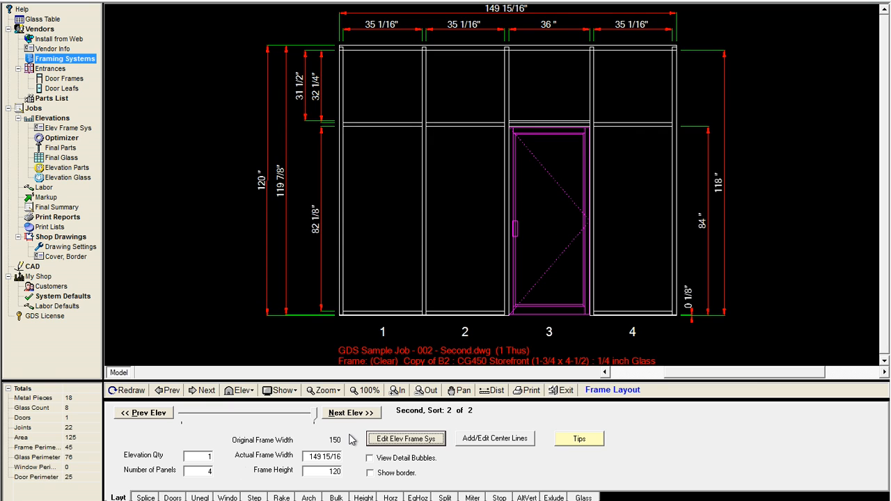
# - Open the previous elevation's frame system to review its stock length part numbers, then close it
pyautogui.click(144, 415)
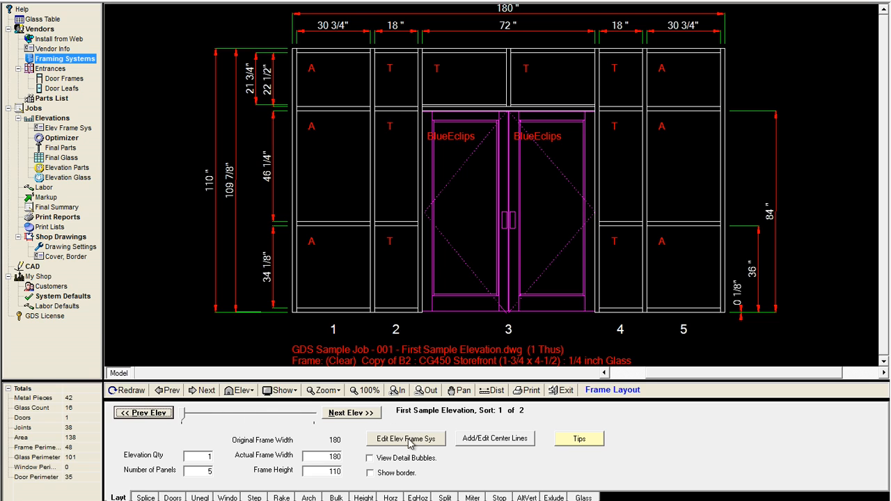
pyautogui.press('Return')
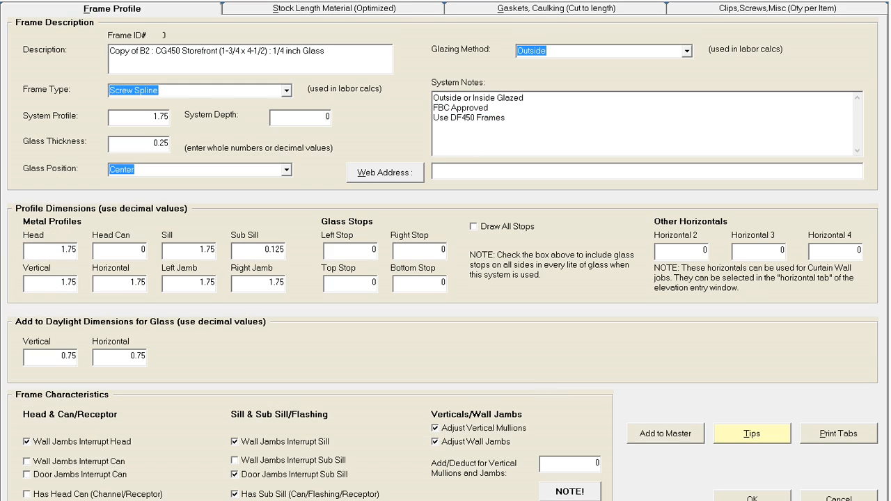
pyautogui.click(406, 9)
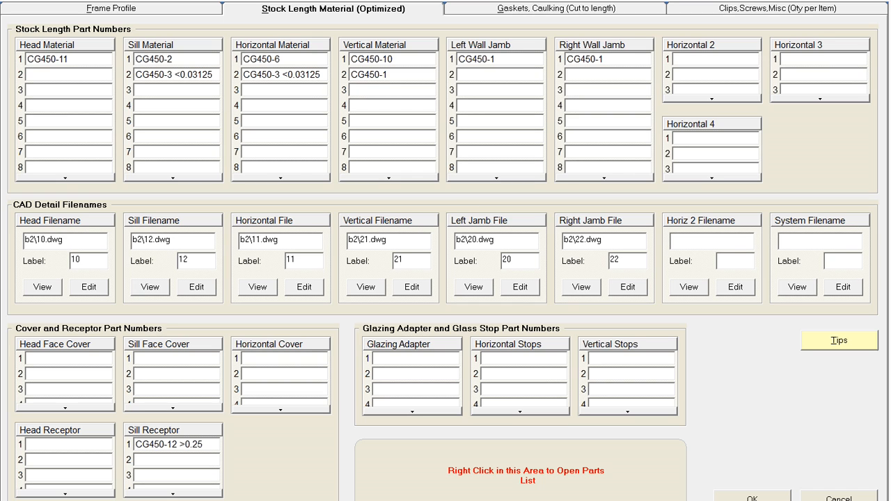
pyautogui.click(752, 499)
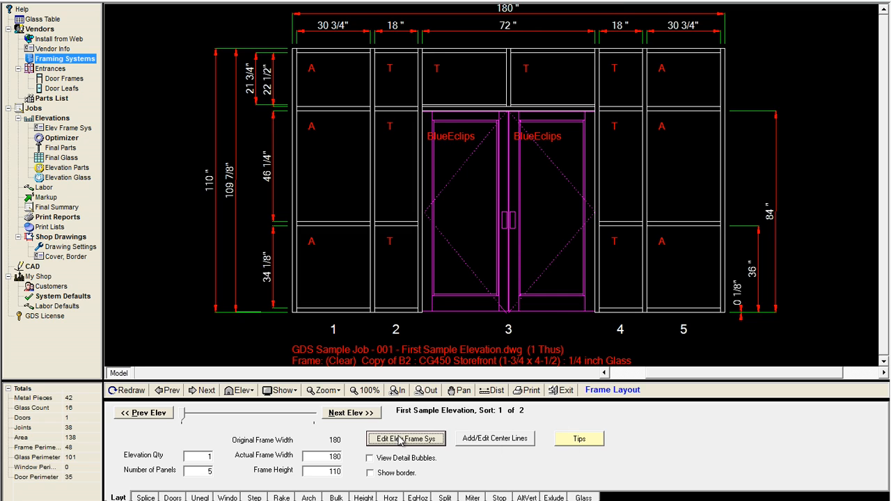
# - Open the second elevation's frame system to review its stock length part numbers, then close it
pyautogui.click(339, 415)
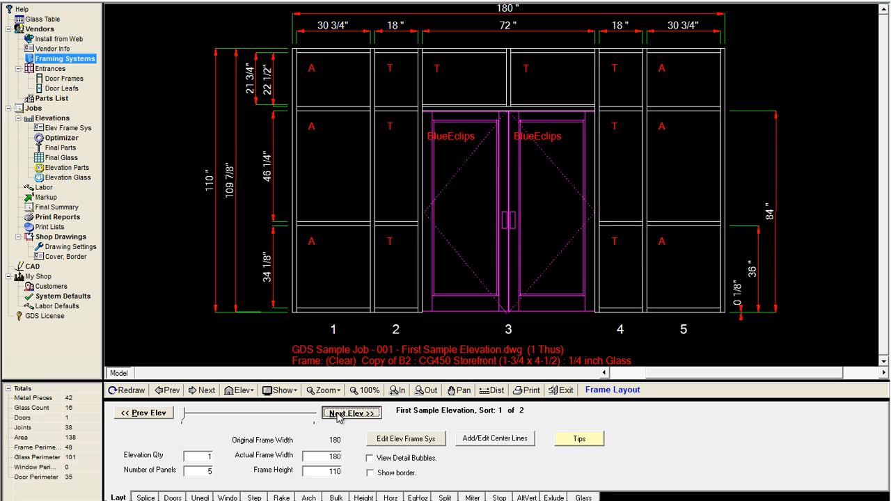
pyautogui.click(425, 442)
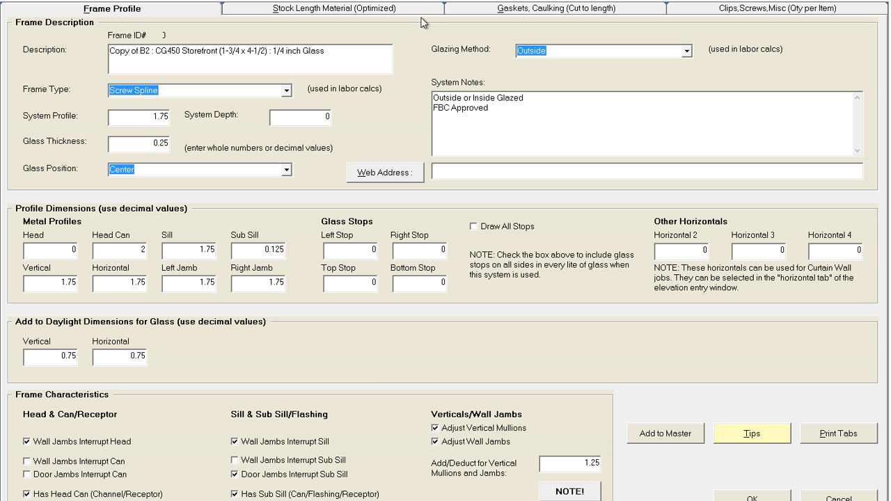
pyautogui.click(418, 6)
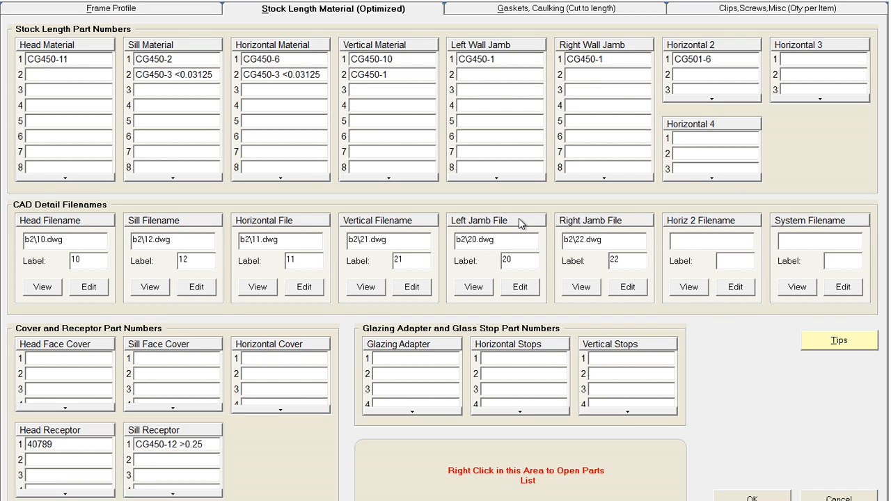
pyautogui.click(751, 498)
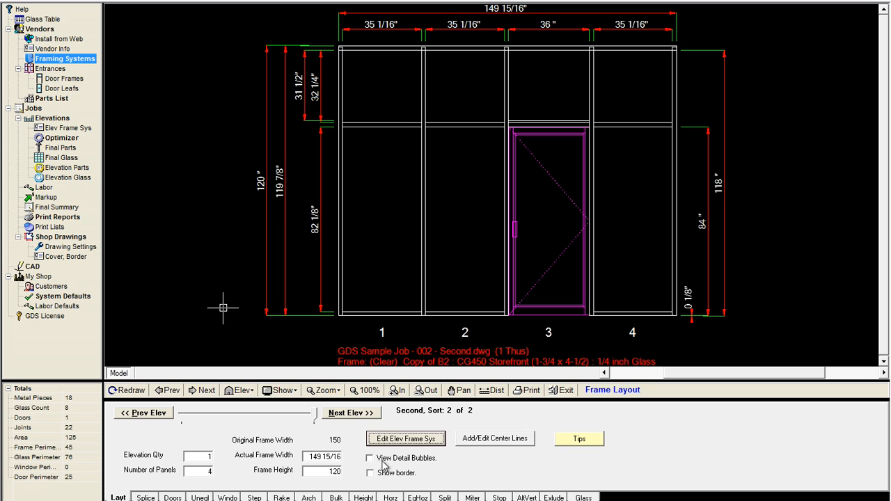
# - Add a new elevation named Third Elev using the current framing system
pyautogui.click(346, 414)
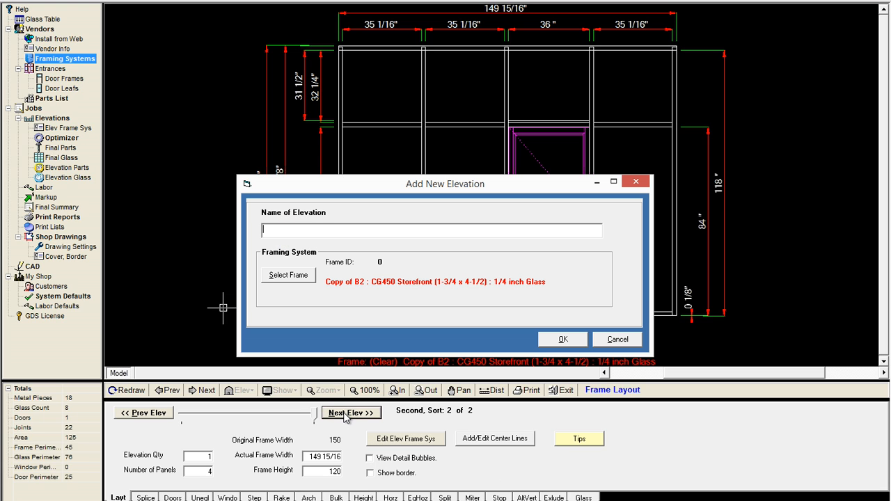
pyautogui.write('Third Elev')
pyautogui.press('Tab')
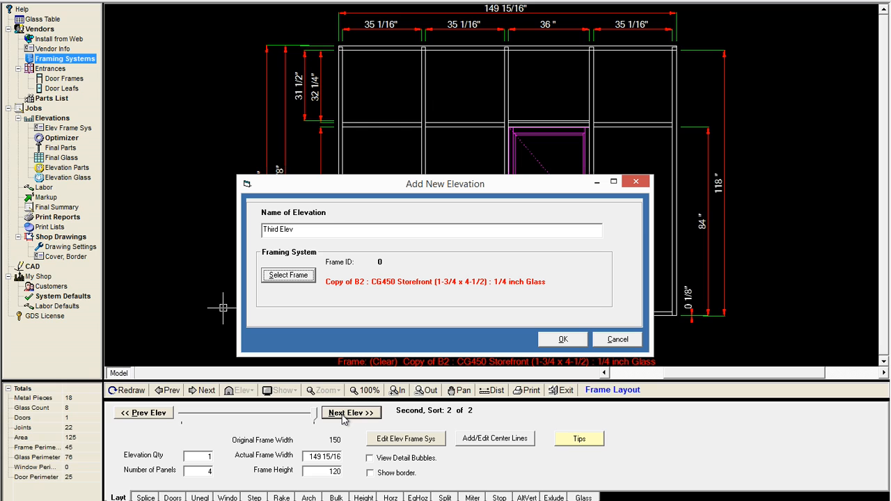
pyautogui.click(566, 339)
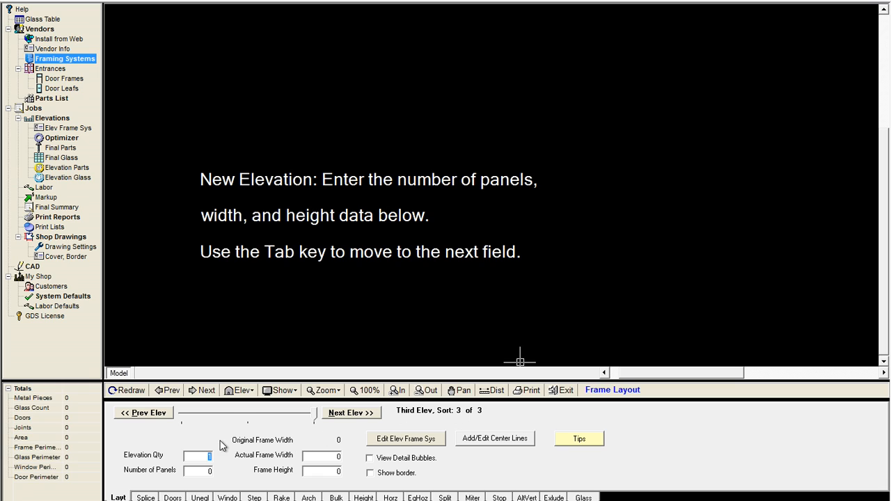
# - Set the new elevation to 5 panels, 200 wide and 120 high
pyautogui.press('Tab')
pyautogui.write('5')
pyautogui.press('Tab')
pyautogui.write('200')
pyautogui.press('Tab')
pyautogui.write('120')
pyautogui.press('Tab')
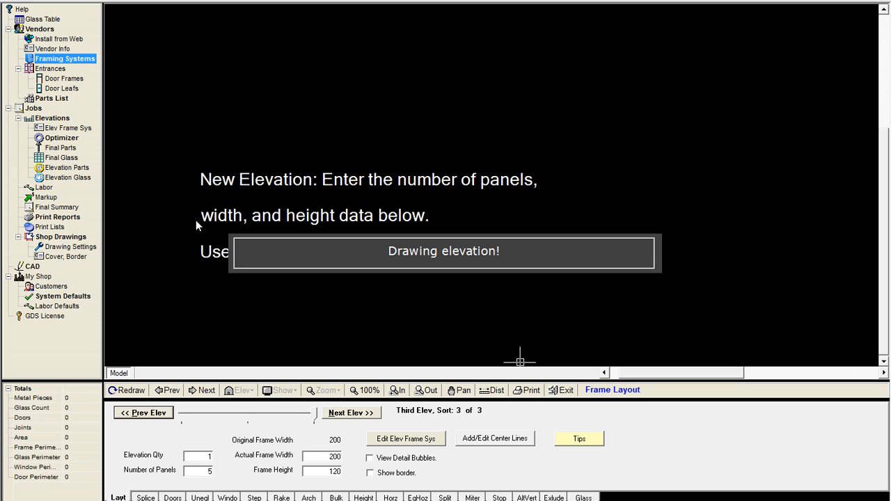
# - Review the third elevation's frame system part numbers and dismiss an accidental new-elevation prompt
pyautogui.click(418, 444)
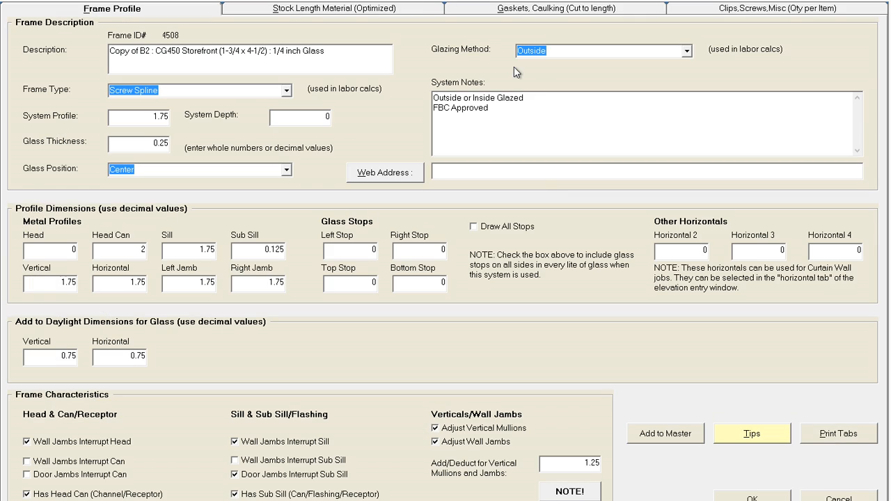
pyautogui.click(390, 8)
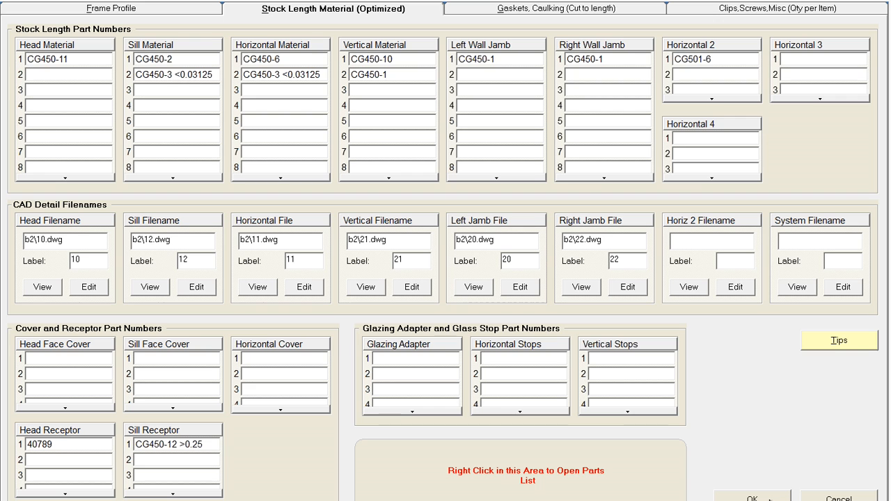
pyautogui.click(808, 497)
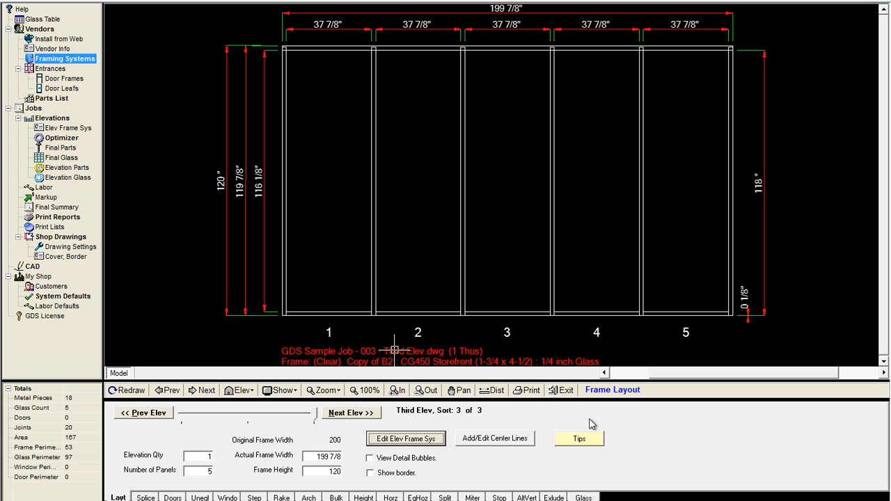
pyautogui.click(380, 414)
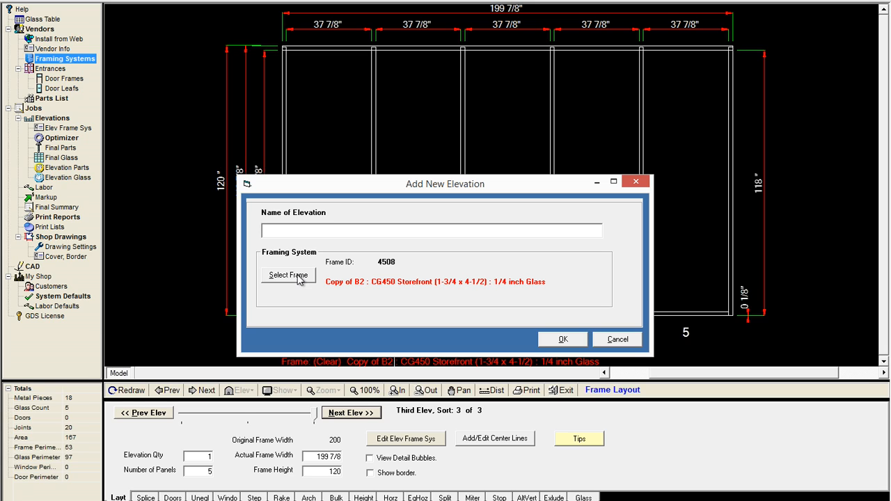
pyautogui.click(634, 340)
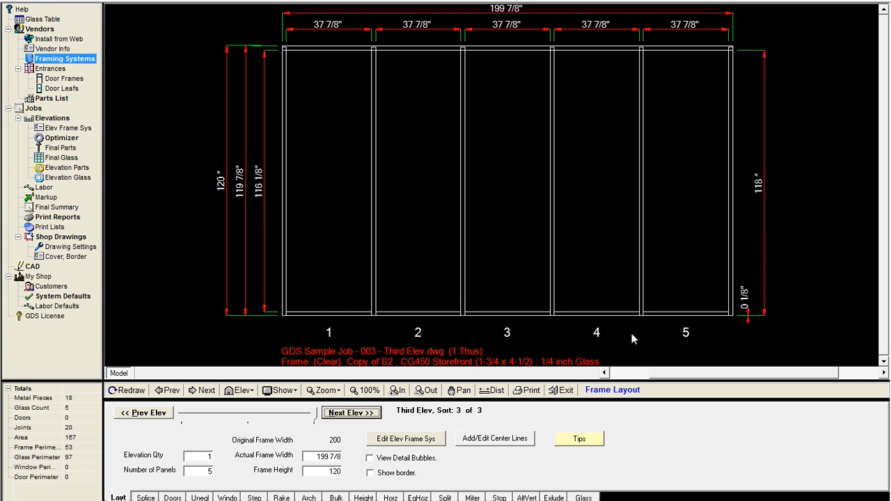
# - Open the elevation's frame system and assign the drawing D1-ISO.dwg as its System Filename
pyautogui.click(402, 444)
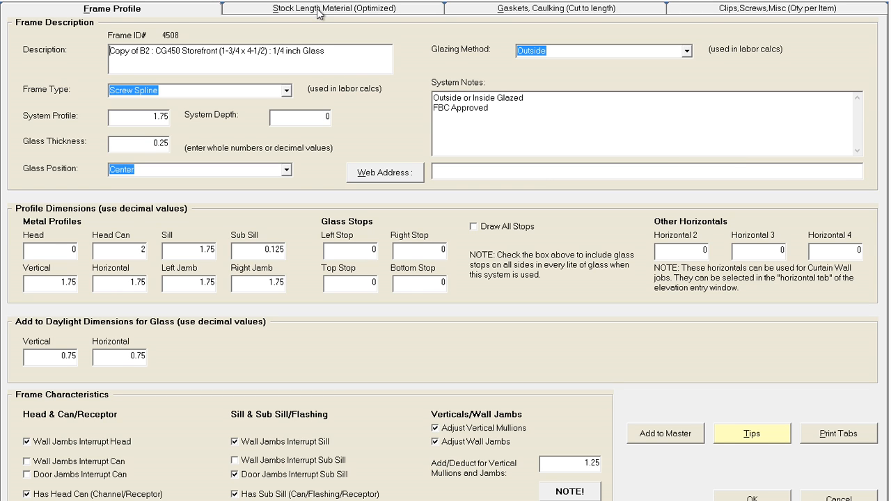
pyautogui.click(319, 10)
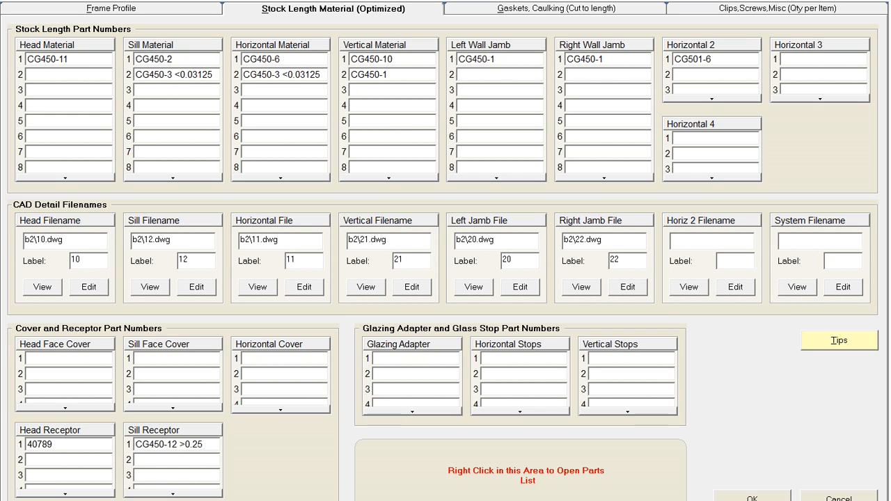
pyautogui.doubleClick(797, 249)
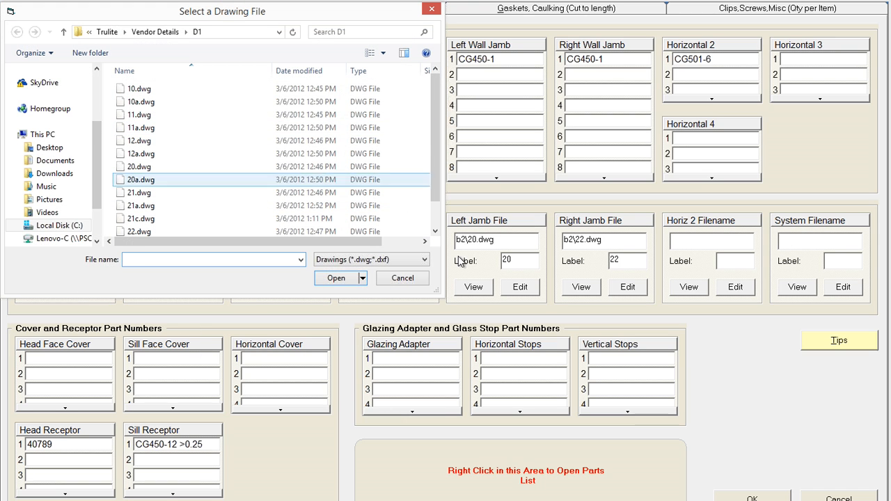
pyautogui.click(435, 216)
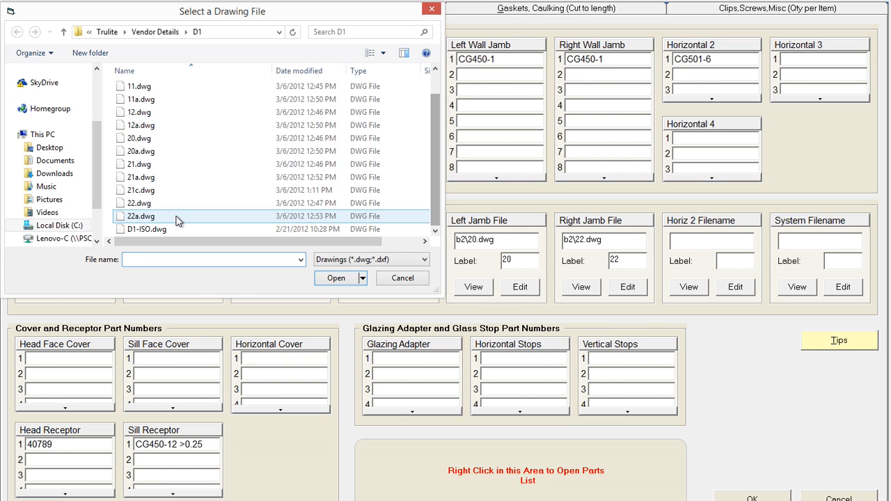
pyautogui.click(136, 232)
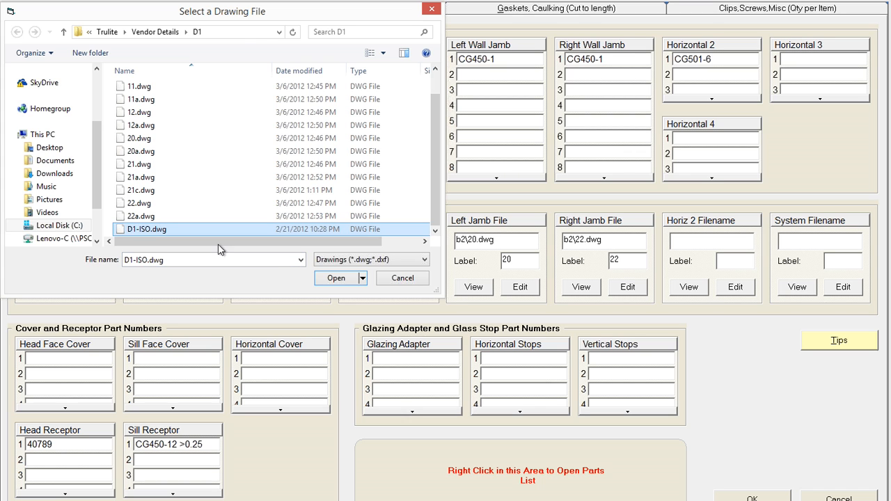
pyautogui.click(337, 280)
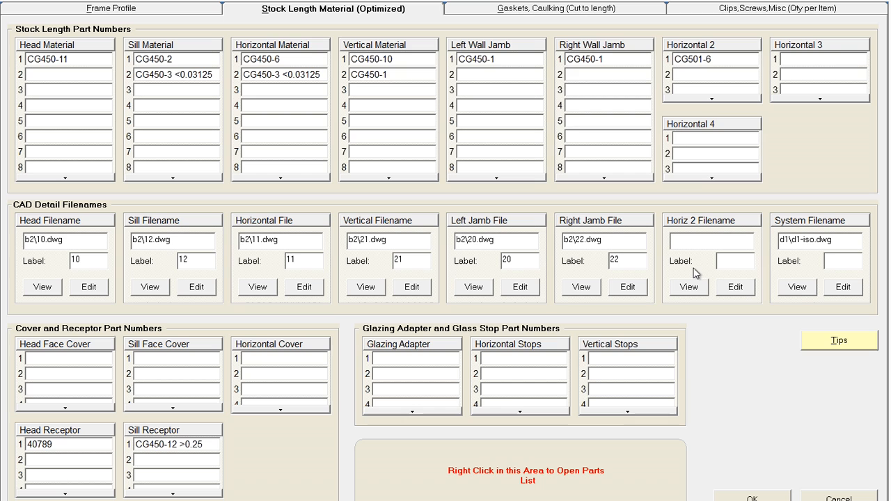
# - Preview the system drawing d1\d1-iso.dwg, close the preview, and save the frame system
pyautogui.click(797, 288)
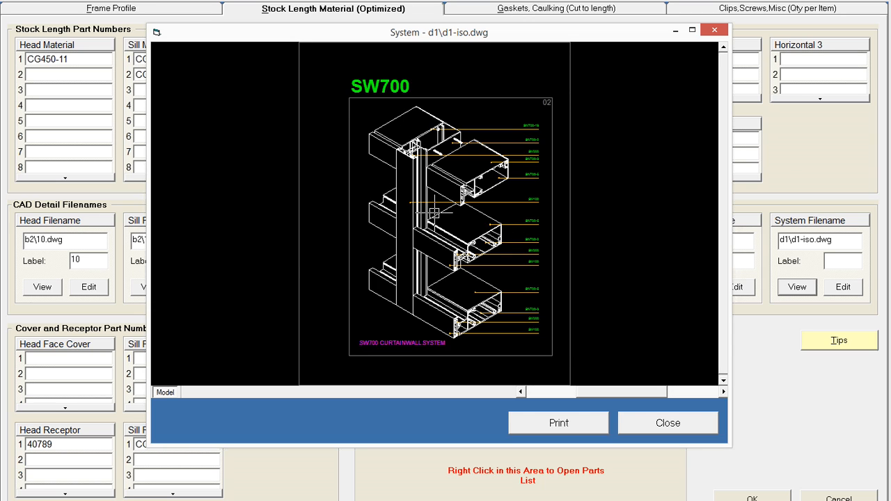
pyautogui.click(680, 426)
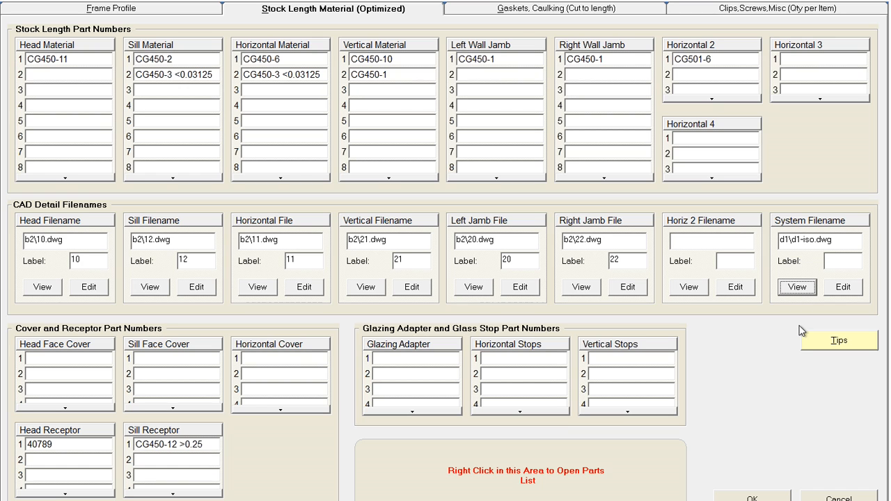
pyautogui.click(752, 497)
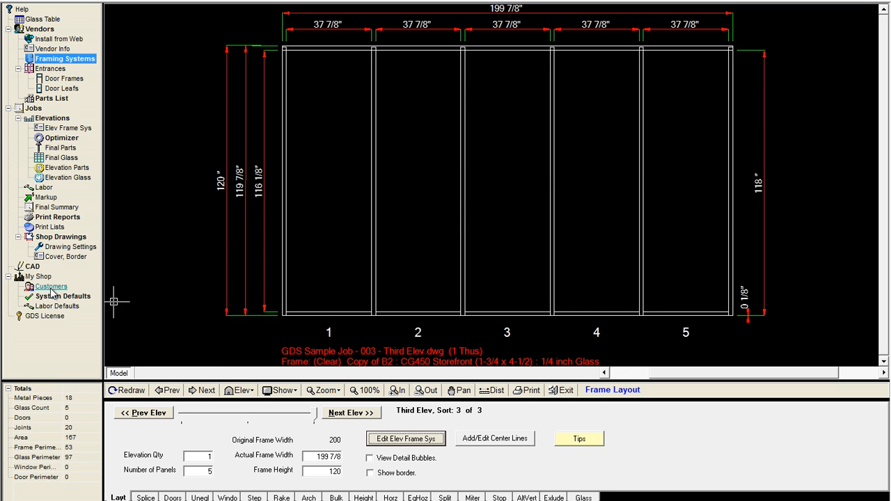
# - Enable Only Show System Details in the shop drawing settings
pyautogui.click(68, 248)
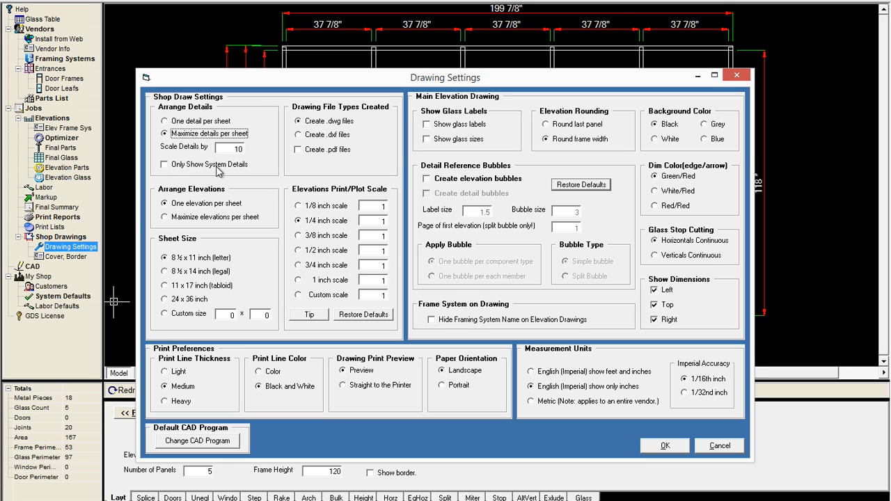
pyautogui.click(166, 165)
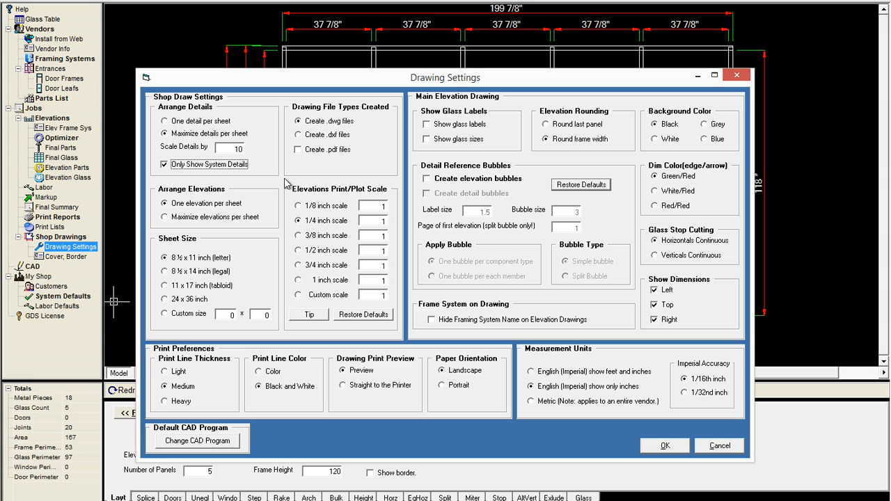
pyautogui.click(674, 446)
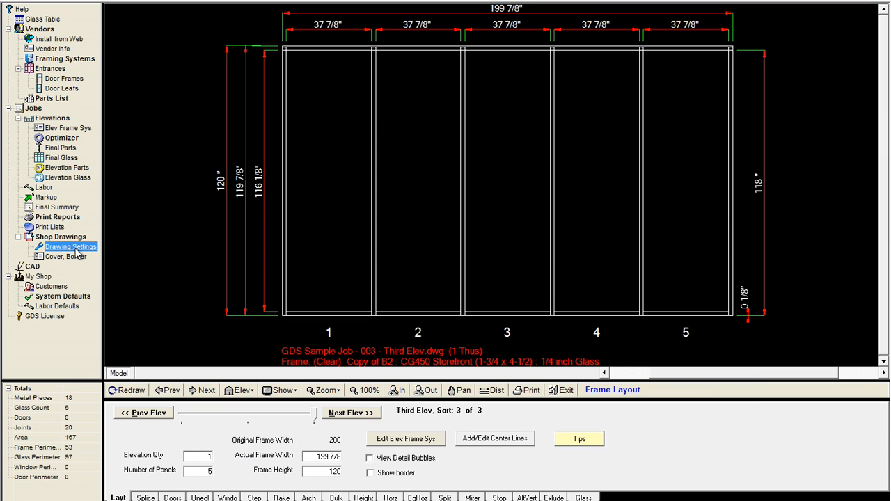
# - Preview the shop drawings, switching between elevation sheets and paging to the details sheet, then close the preview
pyautogui.click(70, 238)
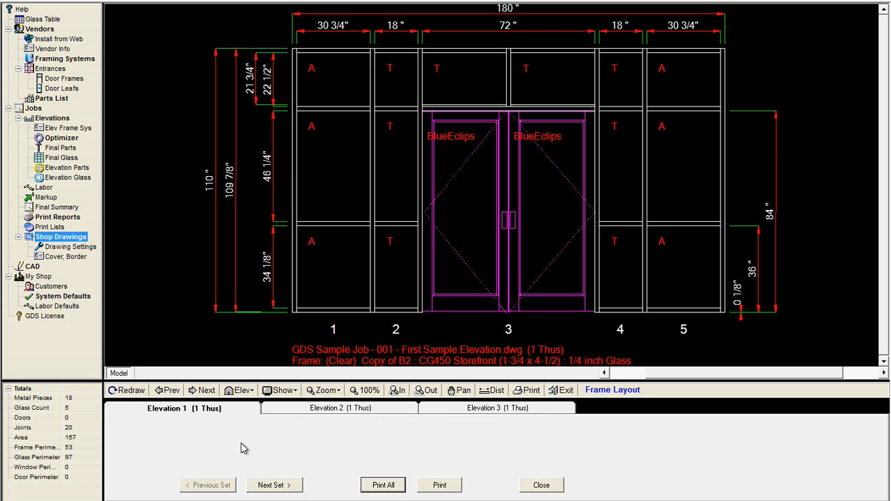
pyautogui.click(322, 411)
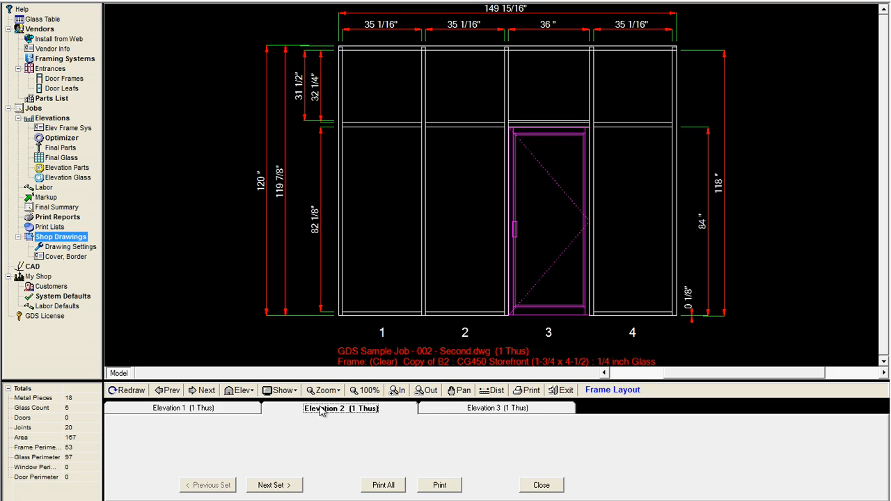
pyautogui.click(242, 411)
pyautogui.click(273, 486)
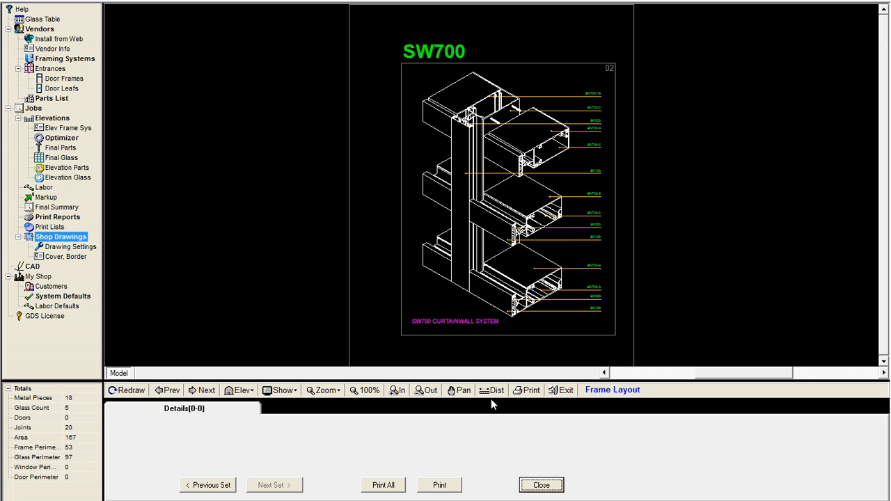
pyautogui.click(542, 486)
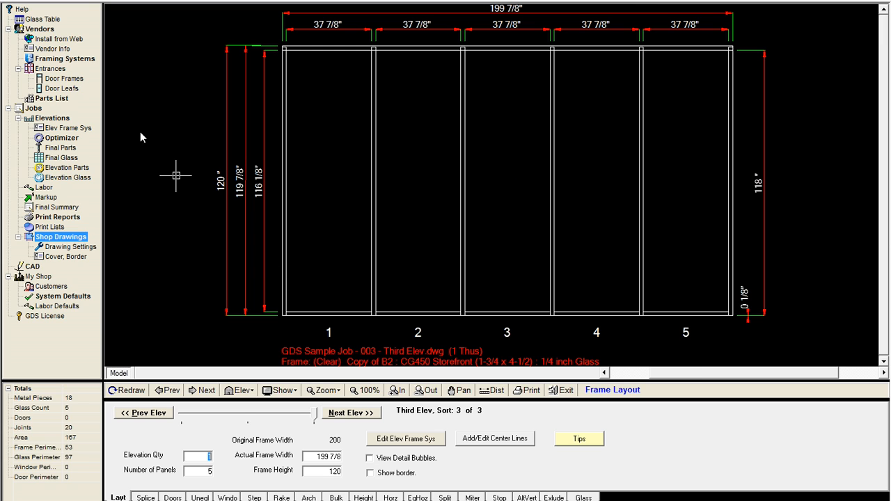
# - Turn off Only Show System Details in the shop drawing settings and apply
pyautogui.click(60, 247)
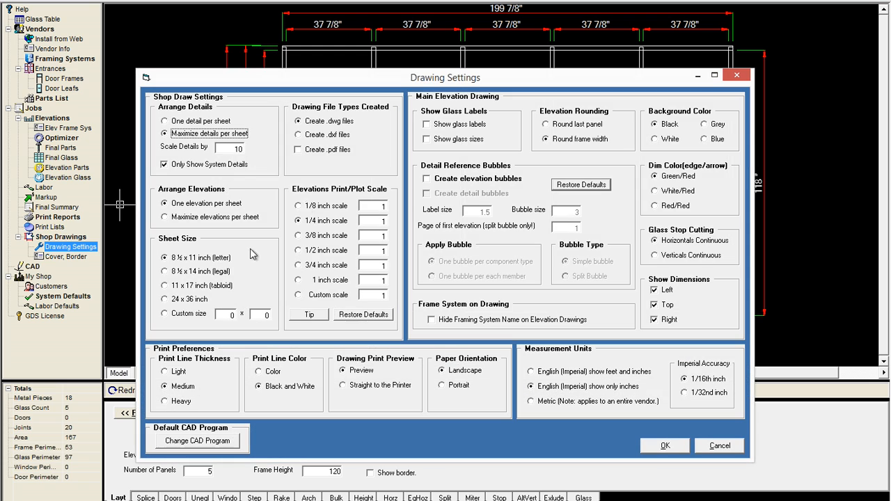
pyautogui.click(165, 165)
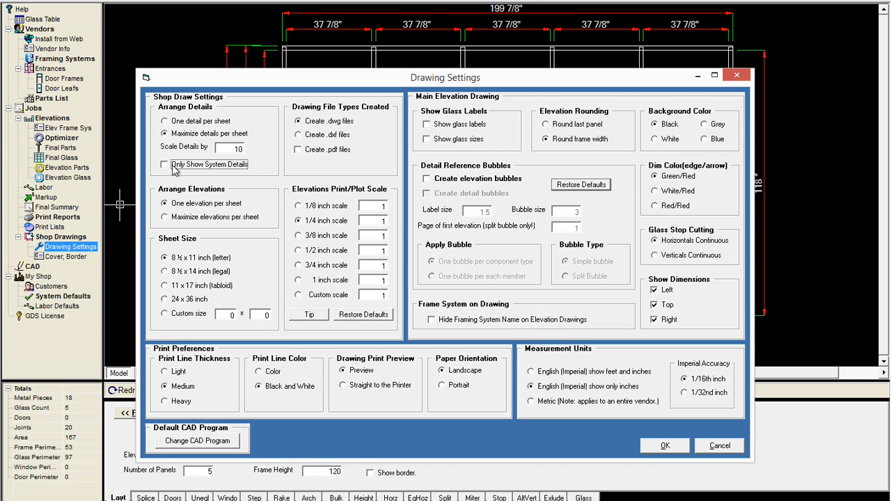
pyautogui.click(668, 447)
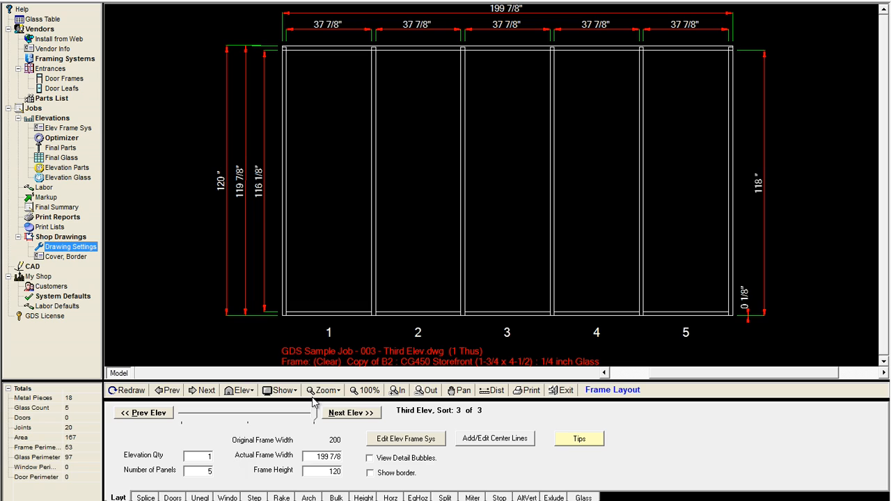
# - Preview the shop drawings again and page to the details sheet before closing
pyautogui.click(68, 239)
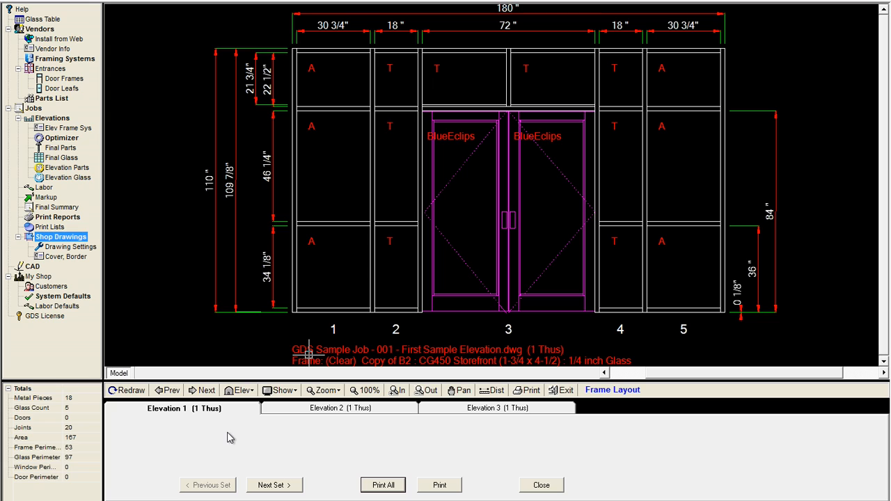
pyautogui.click(278, 487)
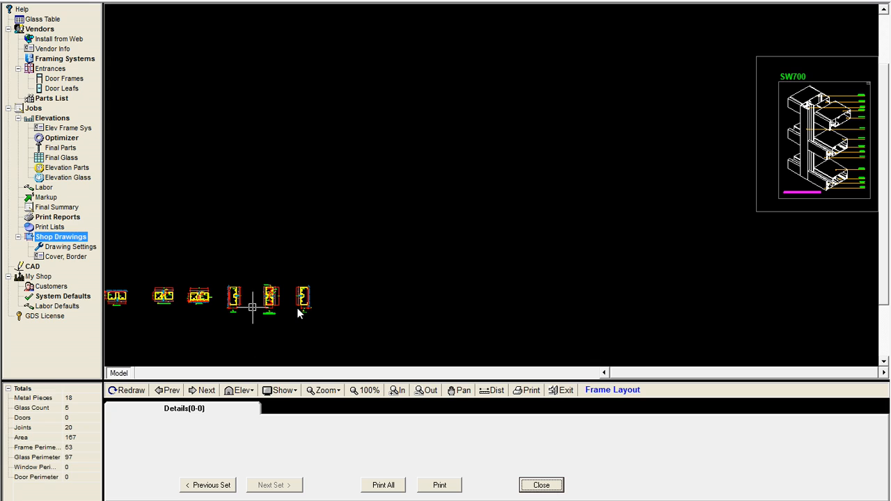
pyautogui.click(557, 484)
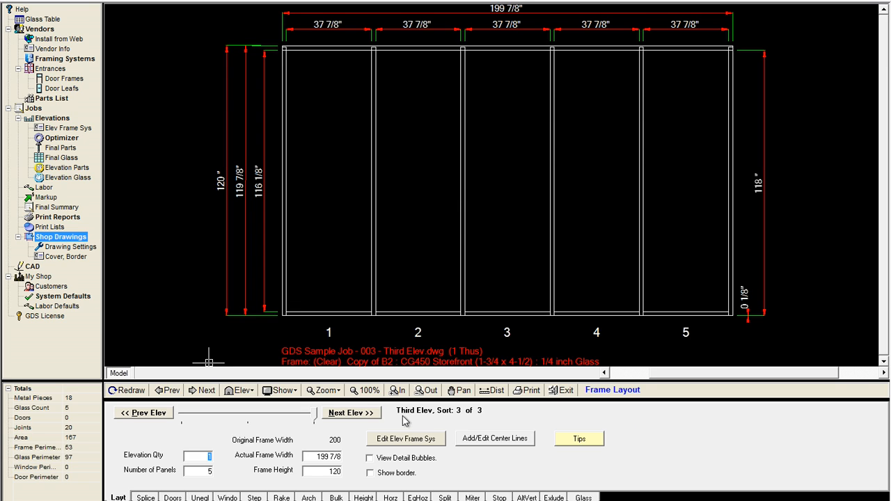
# - Clear the System Filename in the elevation's frame system CAD details and save the frame system
pyautogui.click(404, 441)
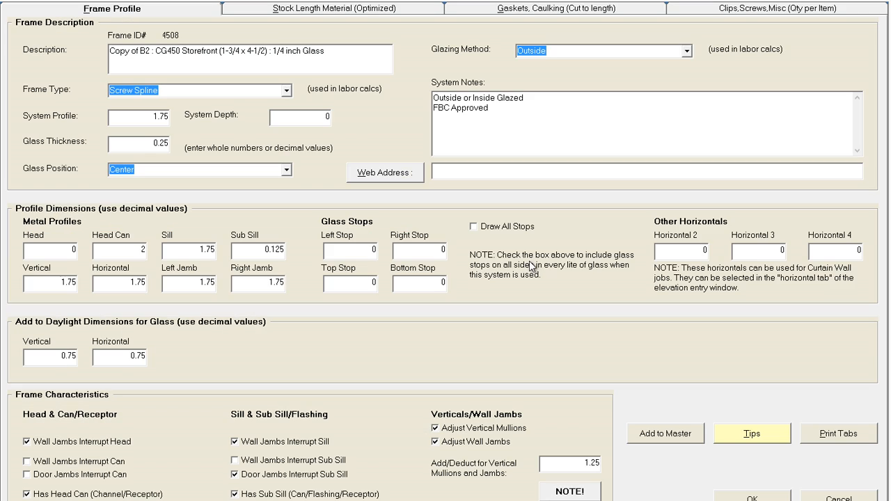
pyautogui.click(339, 13)
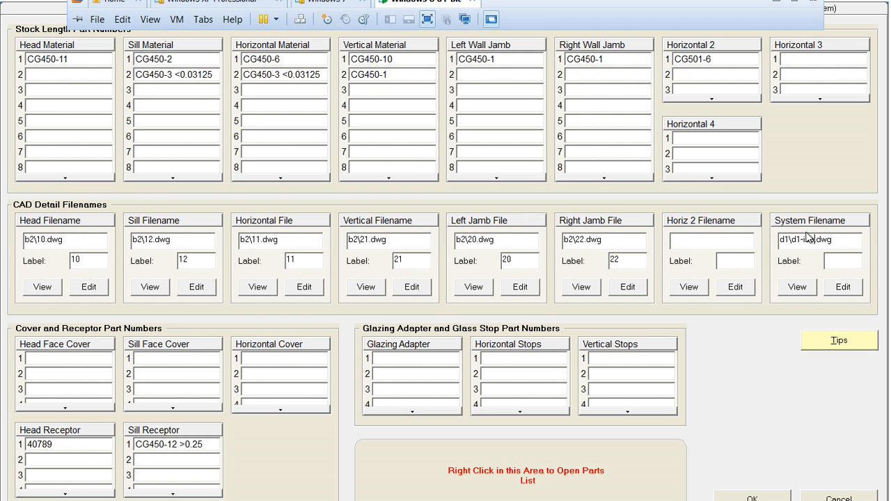
pyautogui.click(806, 239)
pyautogui.doubleClick(806, 239)
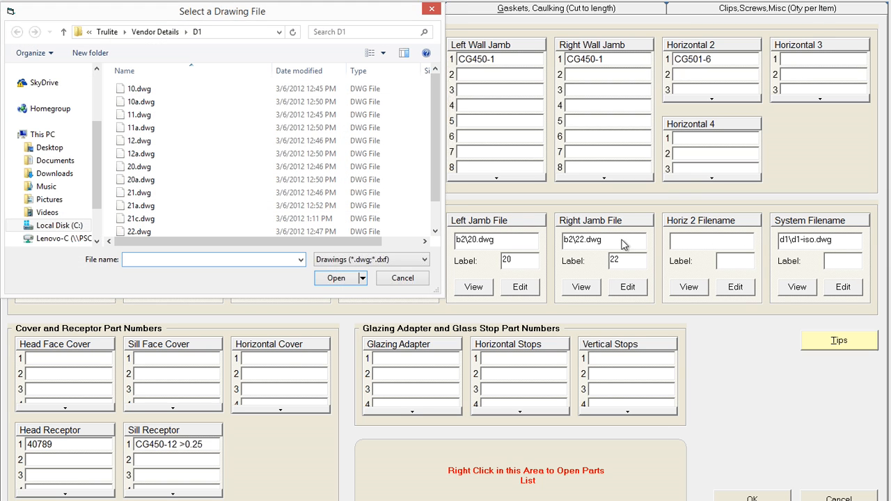
pyautogui.click(407, 277)
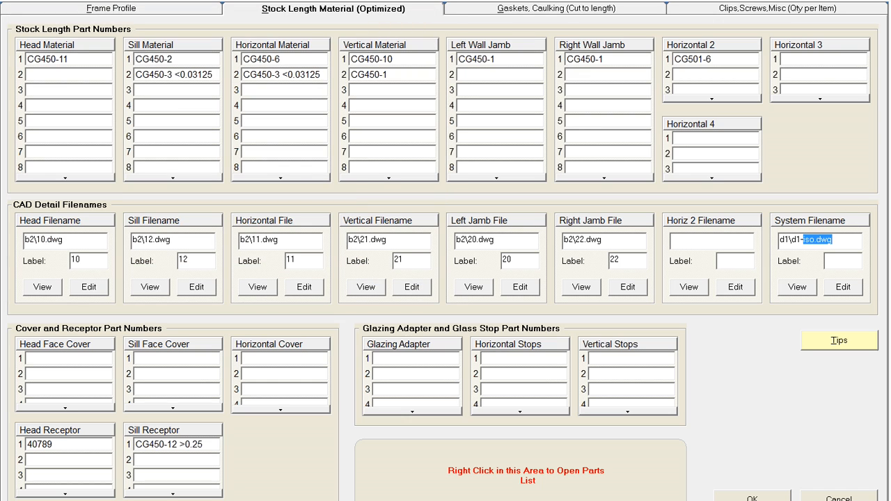
pyautogui.press('Delete')
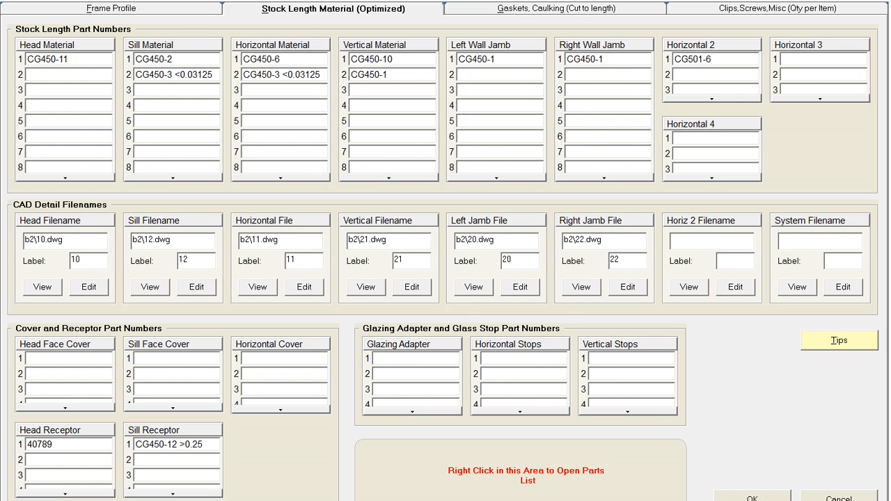
pyautogui.click(752, 498)
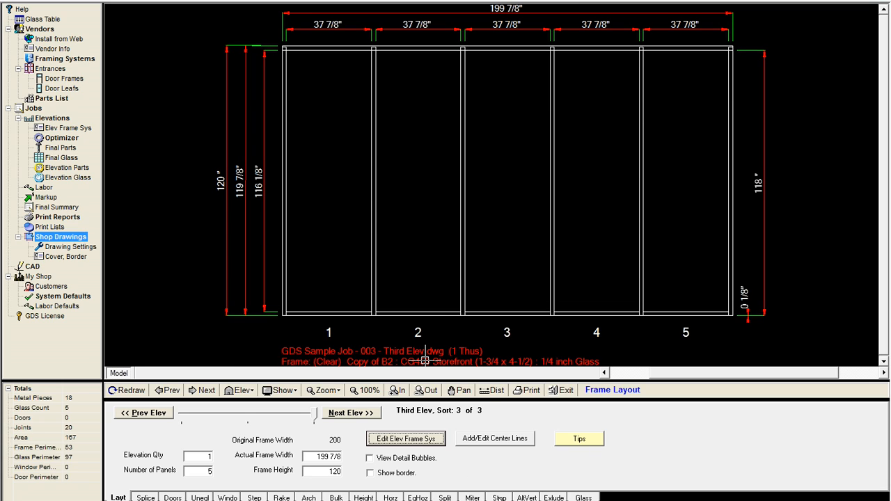
pyautogui.click(499, 498)
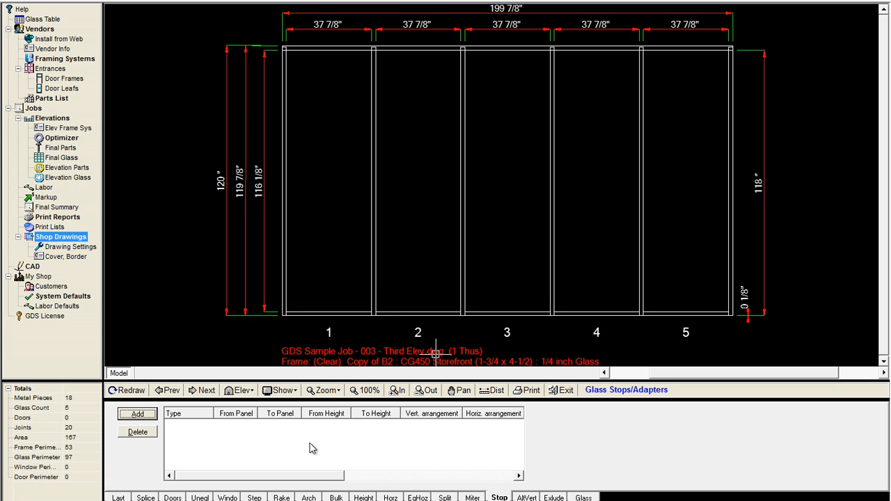
pyautogui.click(138, 415)
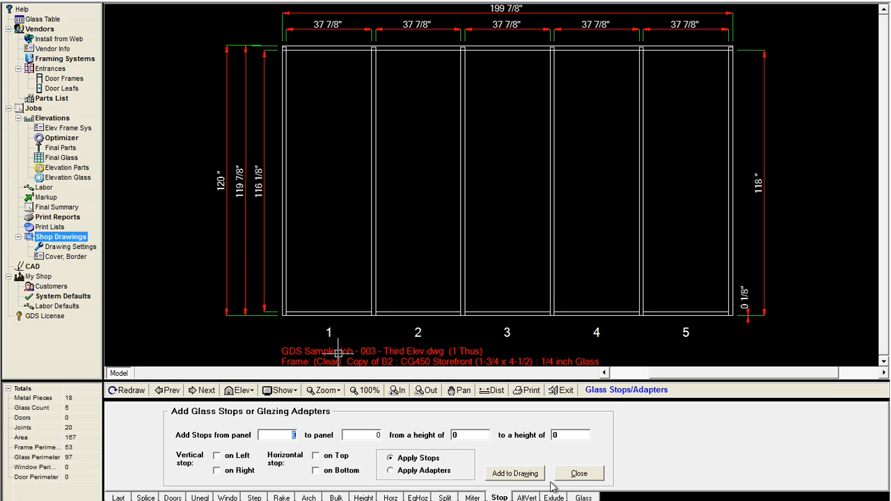
pyautogui.click(577, 475)
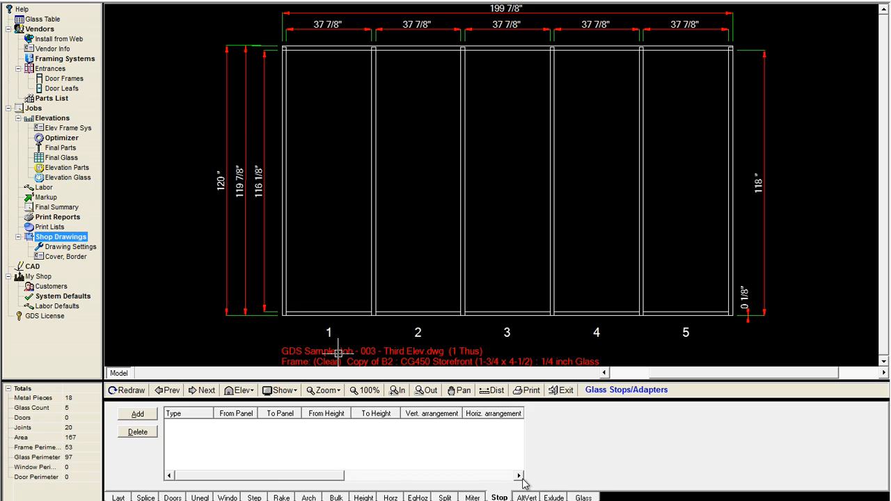
# - Set the left, right, top and bottom glass stop sizes to 0.5 in the frame system's profile
pyautogui.click(68, 130)
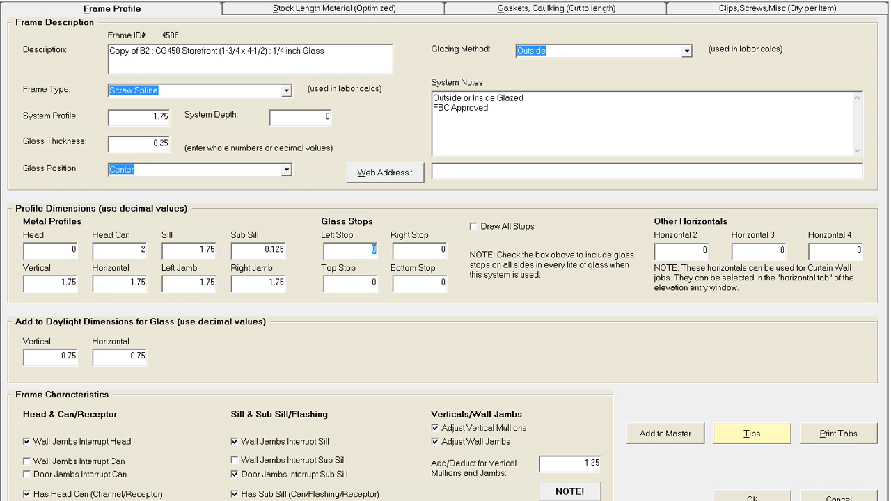
pyautogui.write('.25')
pyautogui.press('BackSpace')
pyautogui.press('Tab')
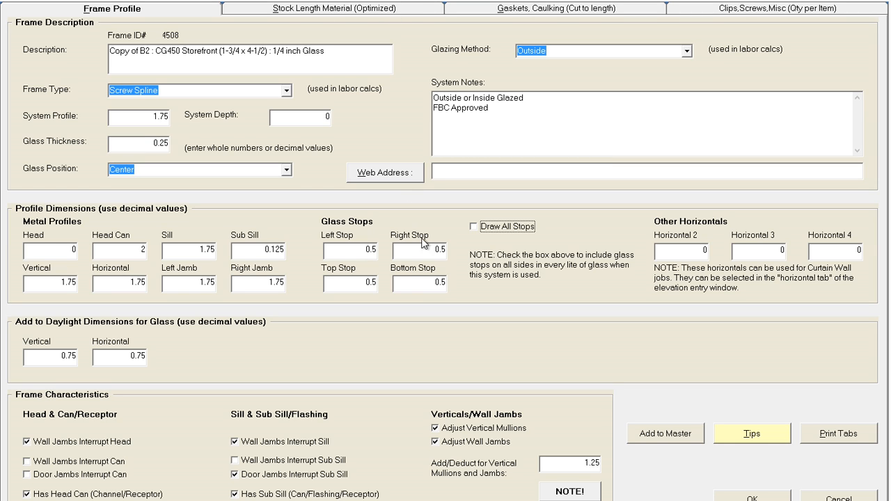
# - Filter the parts list by adapter and insert part 81009 as the frame system's glazing adapter
pyautogui.click(401, 17)
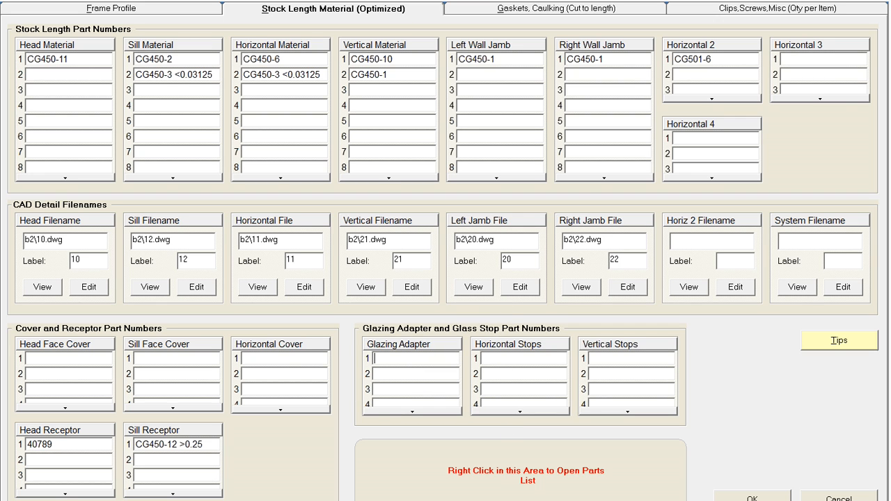
pyautogui.rightClick(412, 483)
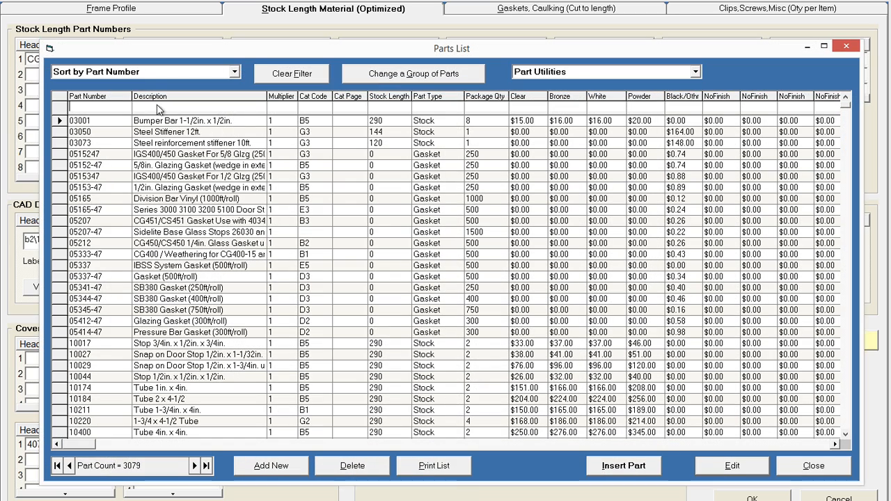
pyautogui.write('adapter')
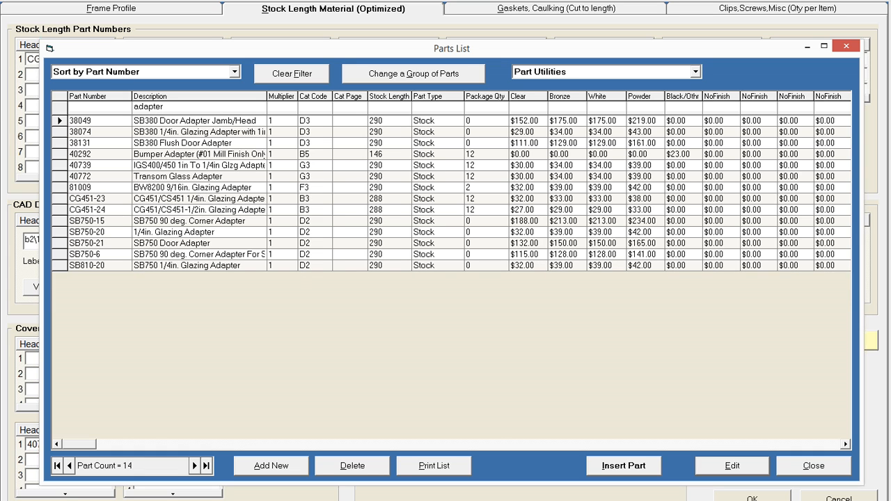
pyautogui.click(200, 189)
pyautogui.click(624, 466)
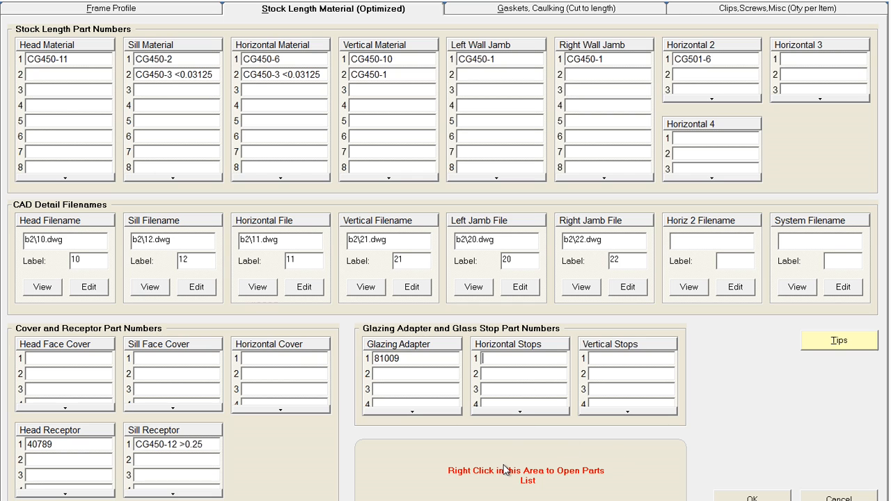
# - Filter the parts list by stop and insert part 05207-47 as the horizontal glass stop
pyautogui.rightClick(507, 471)
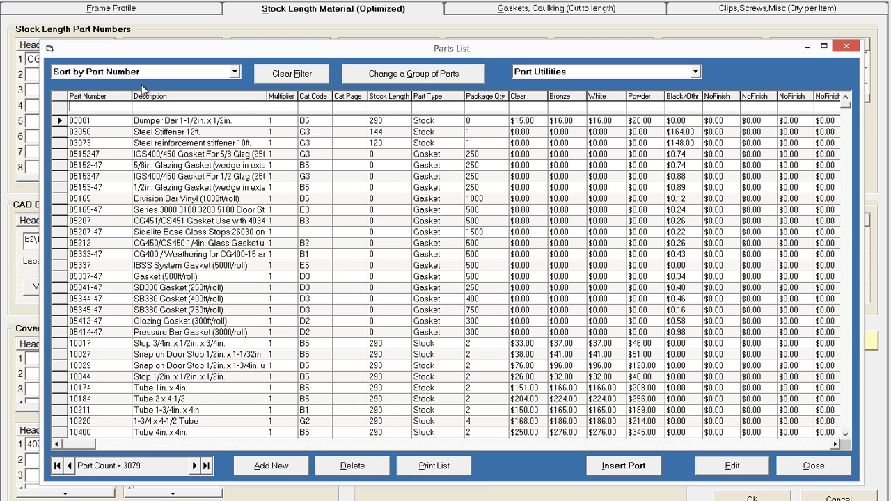
pyautogui.click(160, 106)
pyautogui.write('stop')
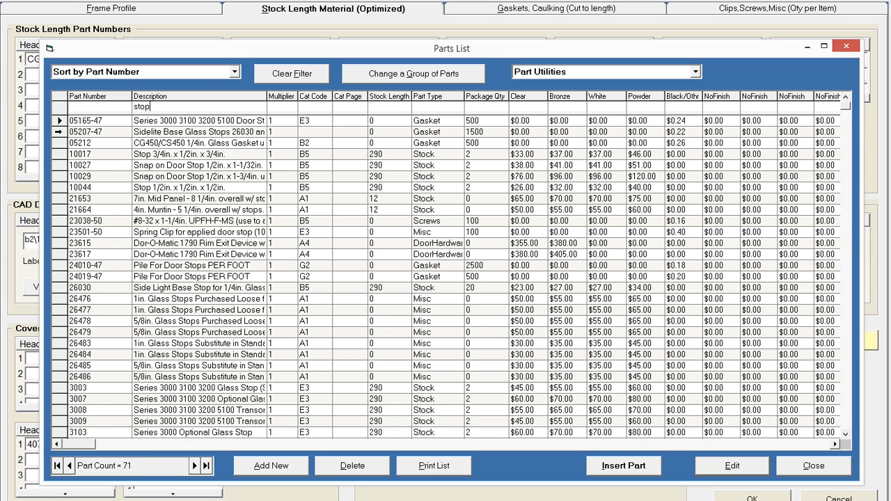
pyautogui.click(60, 132)
pyautogui.click(612, 470)
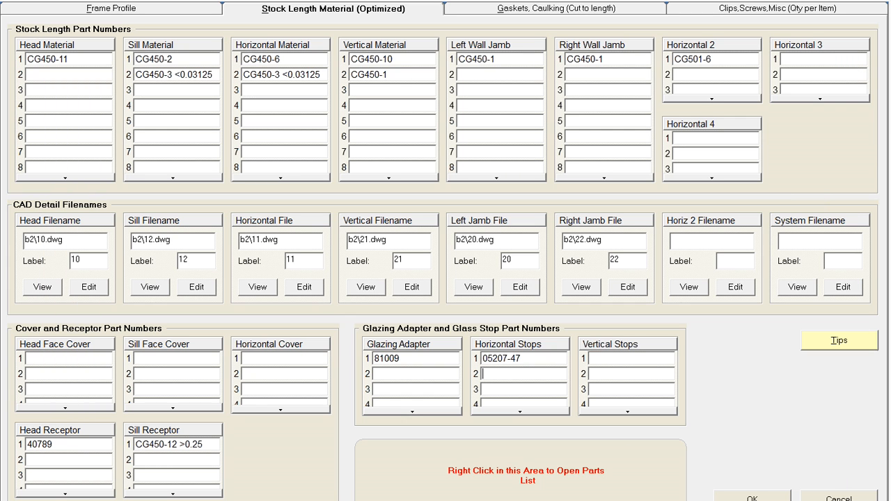
# - Copy 05207-47 into the vertical stops part number and save the frame system
pyautogui.moveTo(522, 358); pyautogui.dragTo(469, 370)
pyautogui.hotkey('ctrl', 'c')
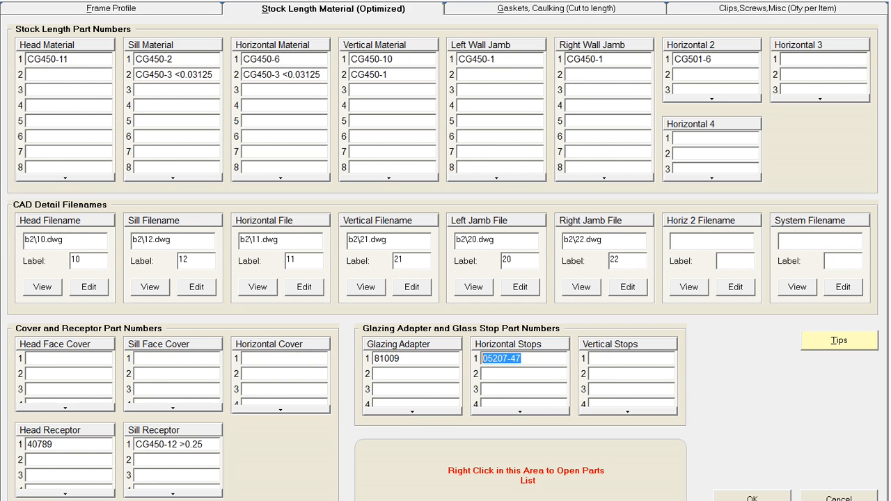
pyautogui.click(607, 359)
pyautogui.hotkey('ctrl', 'v')
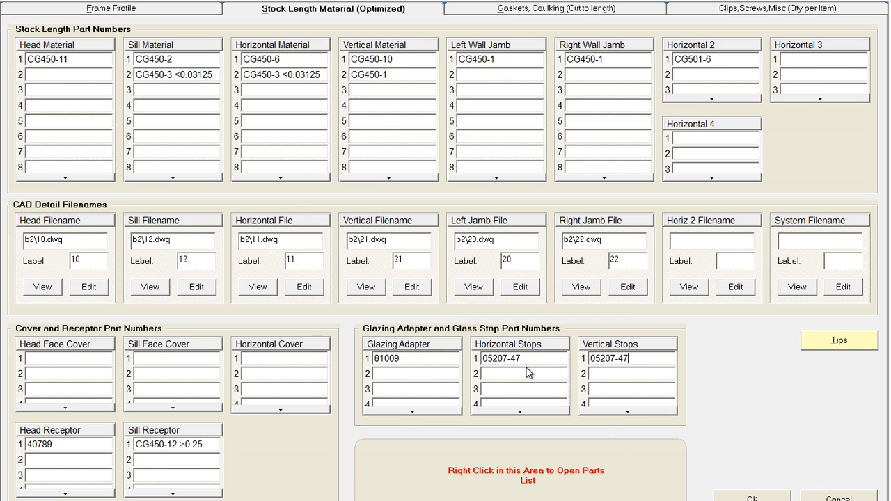
pyautogui.click(748, 497)
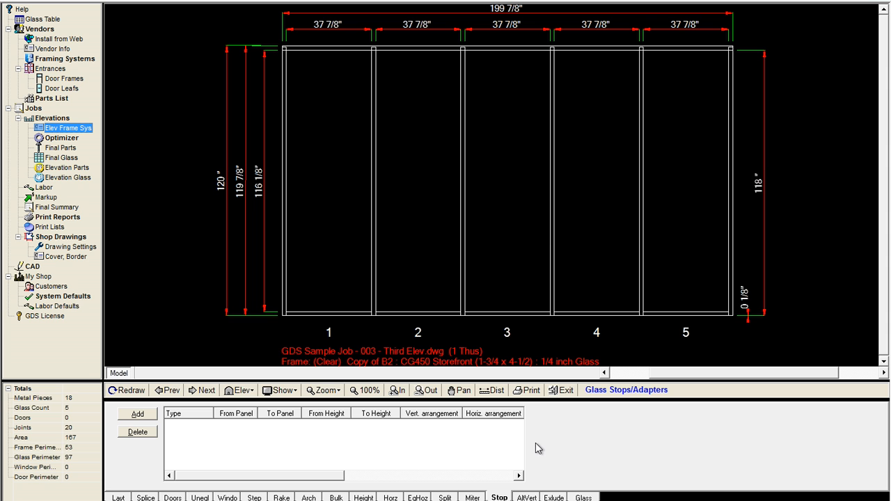
# - Add glass stops to panel 1 from height 0 to 120 on left, right, top and bottom
pyautogui.click(137, 416)
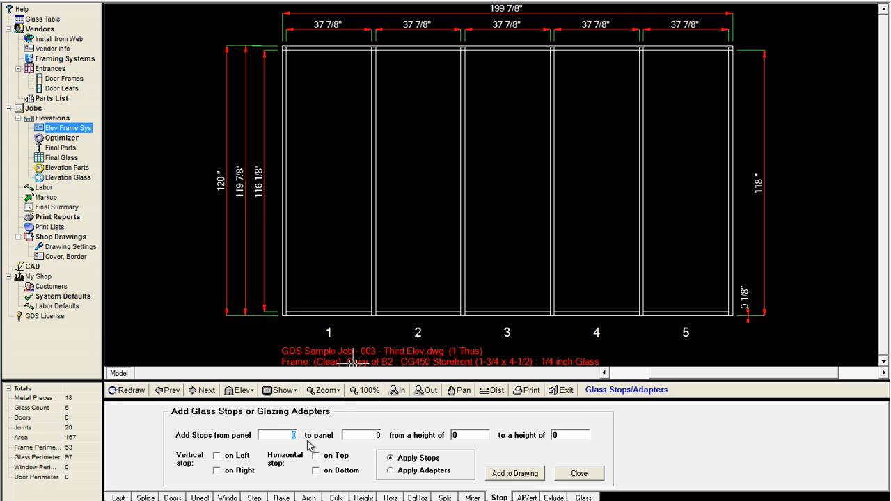
pyautogui.write('1')
pyautogui.click(350, 434)
pyautogui.press('Tab')
pyautogui.press('Tab')
pyautogui.write('120')
pyautogui.click(216, 455)
pyautogui.click(217, 470)
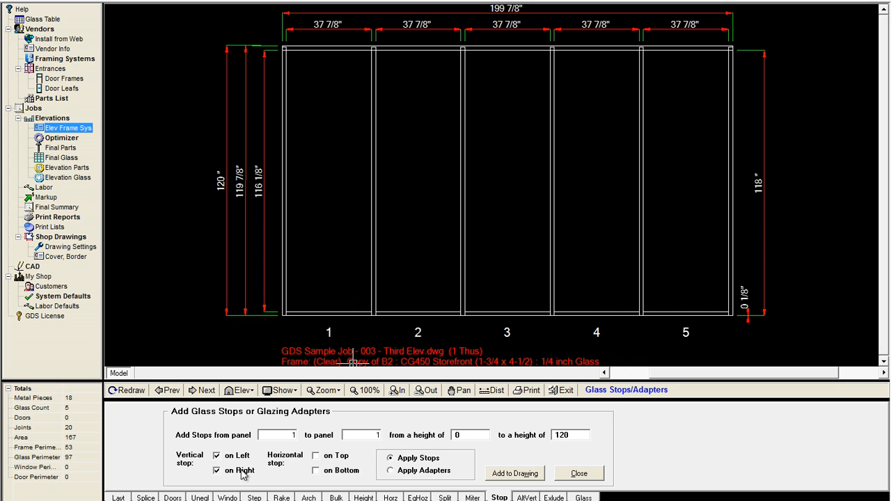
pyautogui.click(316, 456)
pyautogui.click(316, 471)
pyautogui.click(519, 475)
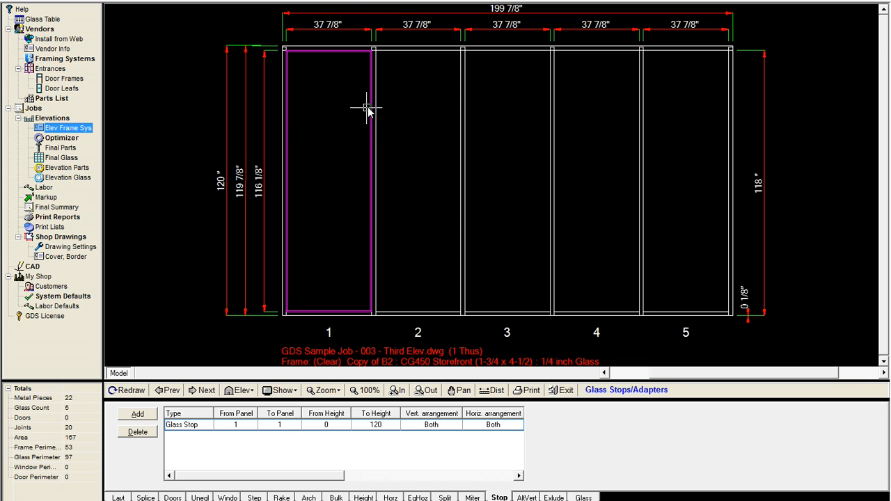
# - Zoom in on panel 1 to inspect the added glass stops
pyautogui.scroll(2, 367, 108)
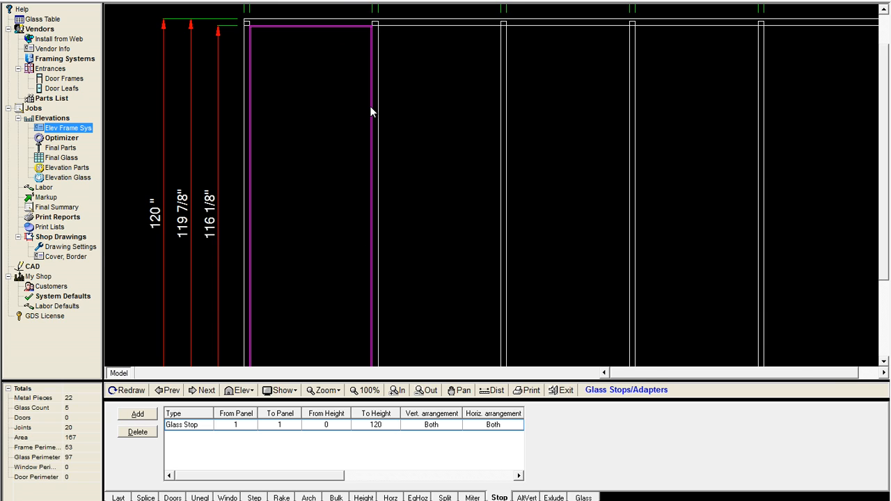
pyautogui.scroll(8, 370, 106)
pyautogui.scroll(-6, 370, 106)
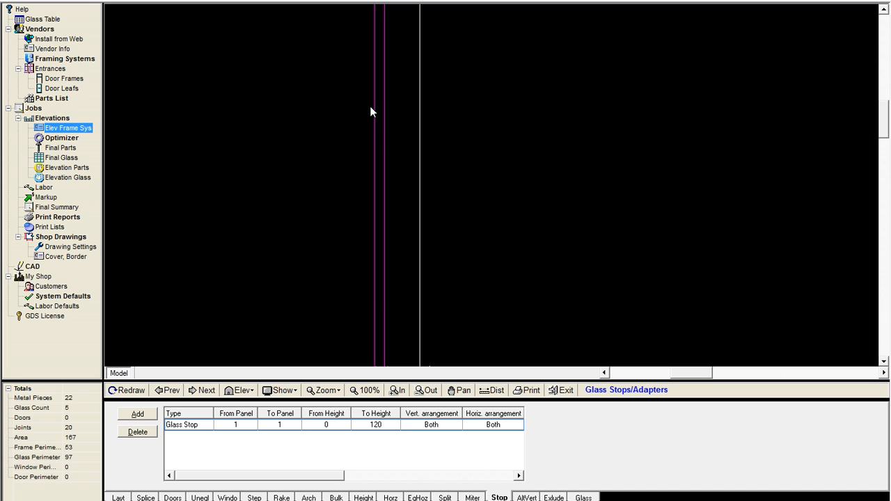
# - Add glazing adapters to panel 5 from height 0 to 120 on left, right, top and bottom
pyautogui.scroll(-1, 370, 106)
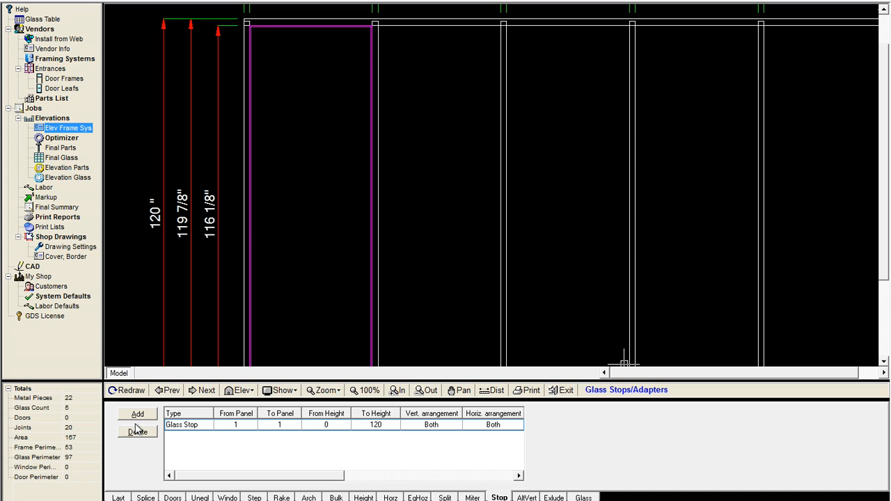
pyautogui.click(375, 394)
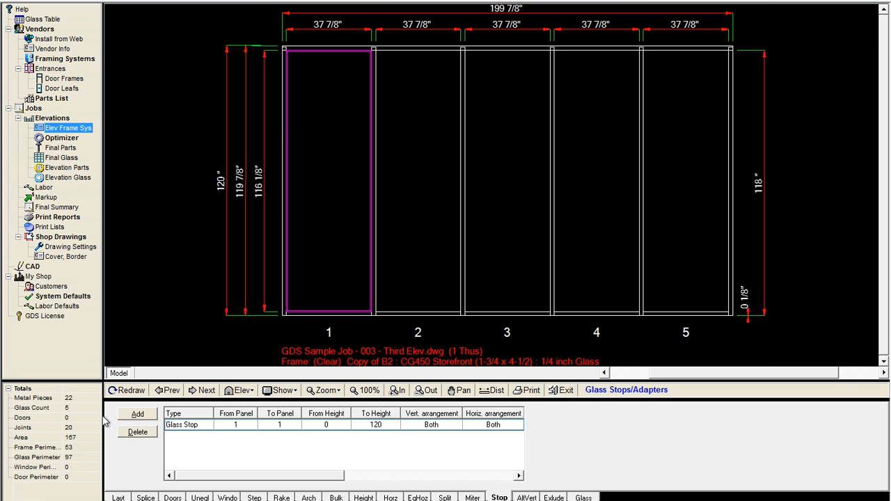
pyautogui.click(137, 414)
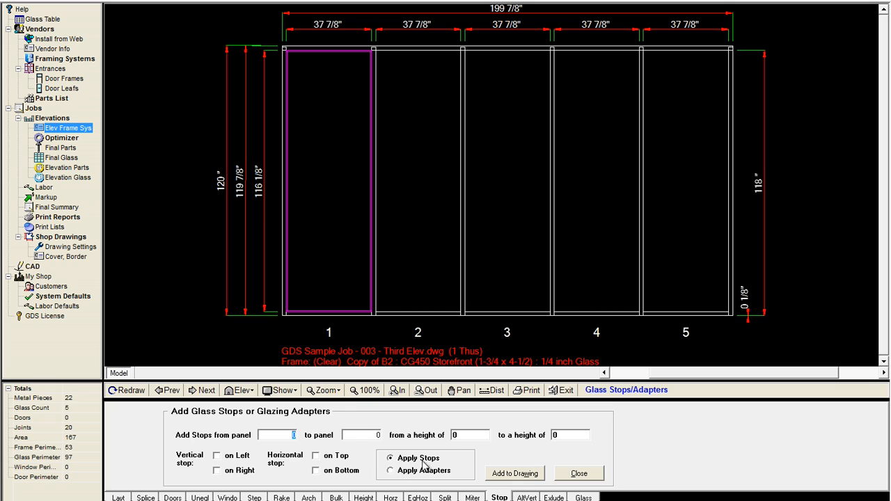
pyautogui.click(391, 471)
pyautogui.press('Tab')
pyautogui.click(218, 456)
pyautogui.click(218, 471)
pyautogui.click(315, 457)
pyautogui.click(316, 471)
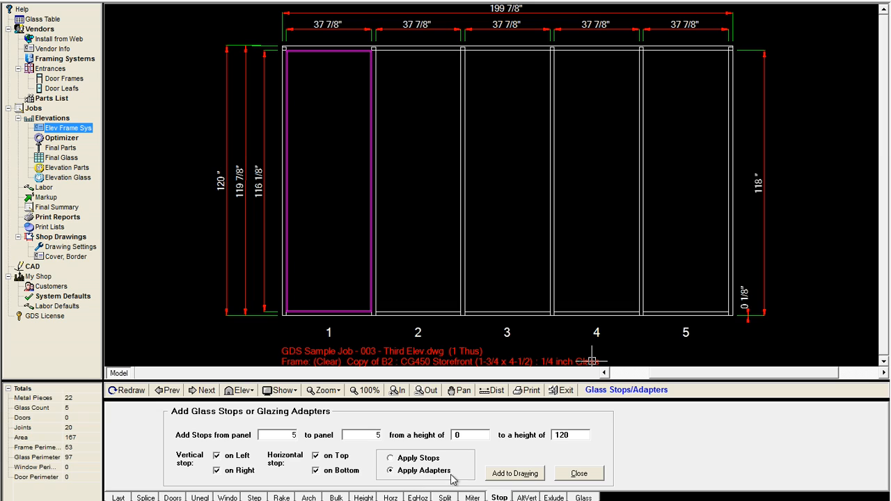
pyautogui.click(500, 476)
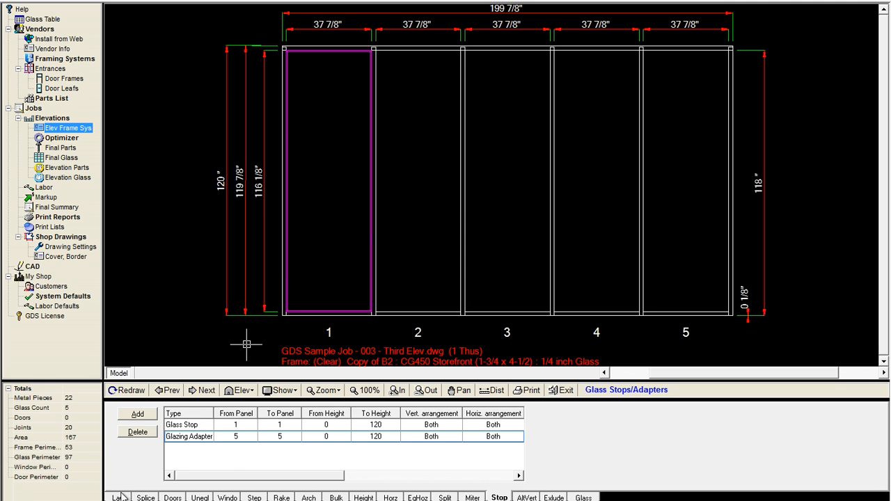
# - Open the elevation frame system's stock length materials to review the glazing adapter and stop part numbers
pyautogui.click(68, 129)
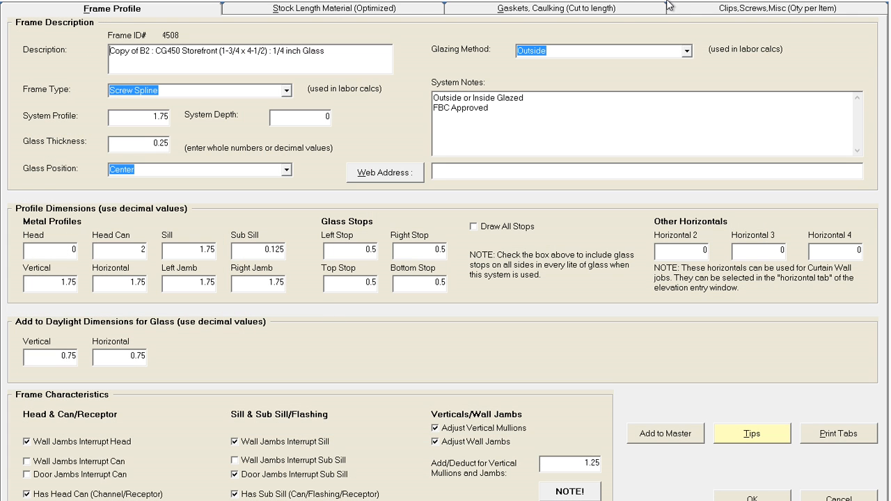
pyautogui.click(401, 10)
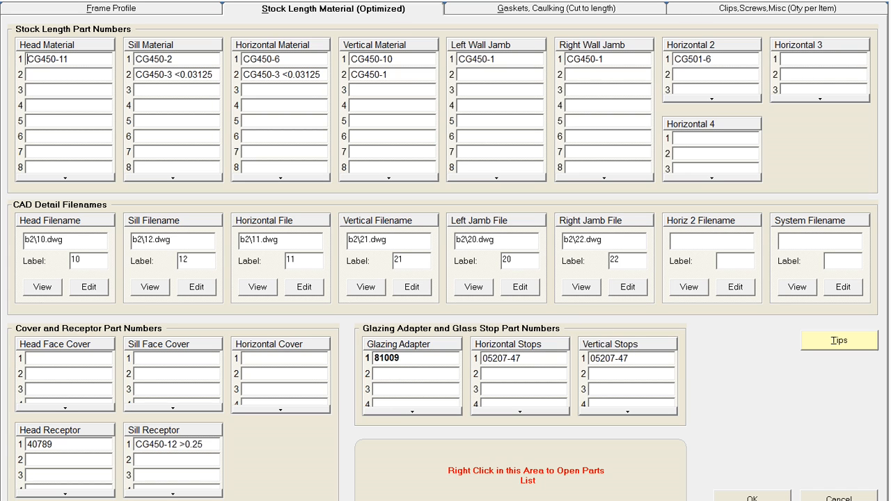
pyautogui.click(766, 500)
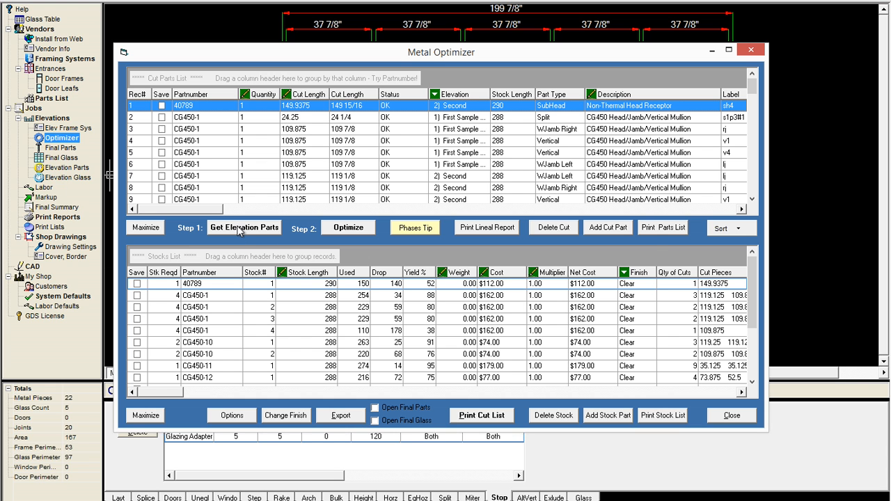
# - Load the elevation parts into the Metal Optimizer and enlarge its window
pyautogui.click(240, 229)
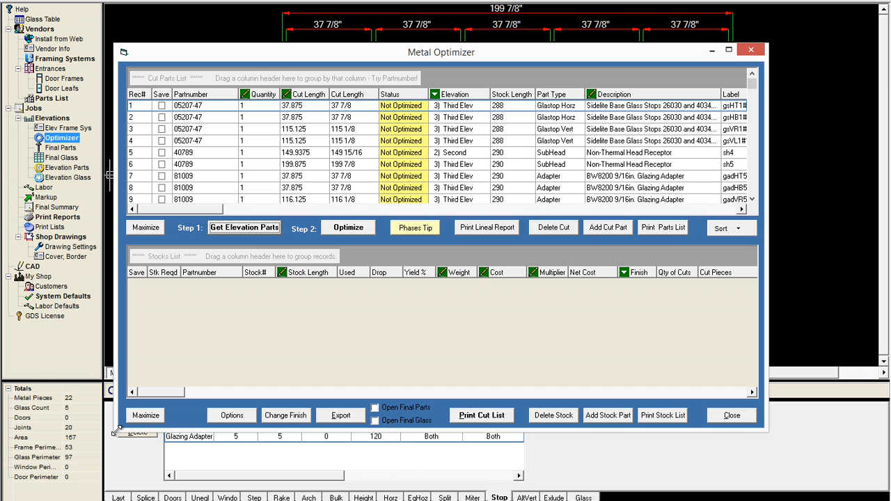
pyautogui.moveTo(115, 431); pyautogui.dragTo(69, 487)
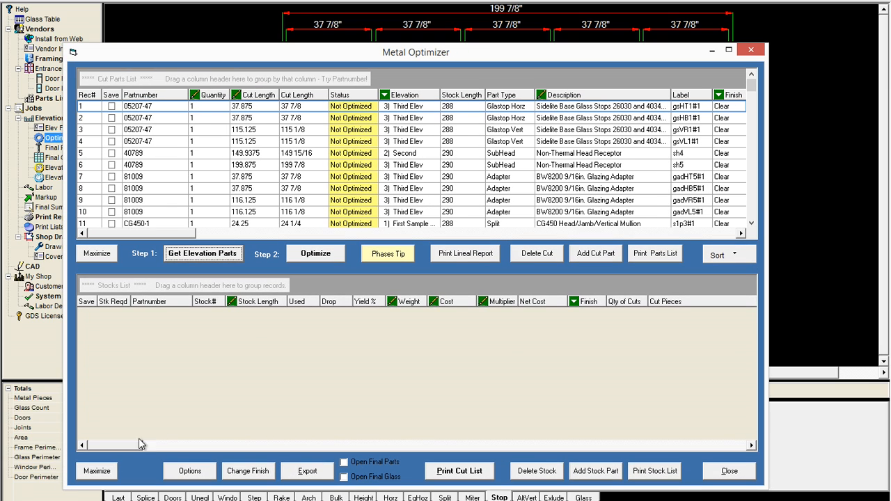
# - Review the optimizer's cut parts list for the glass stop and glazing adapter entries and close the optimizer
pyautogui.click(751, 224)
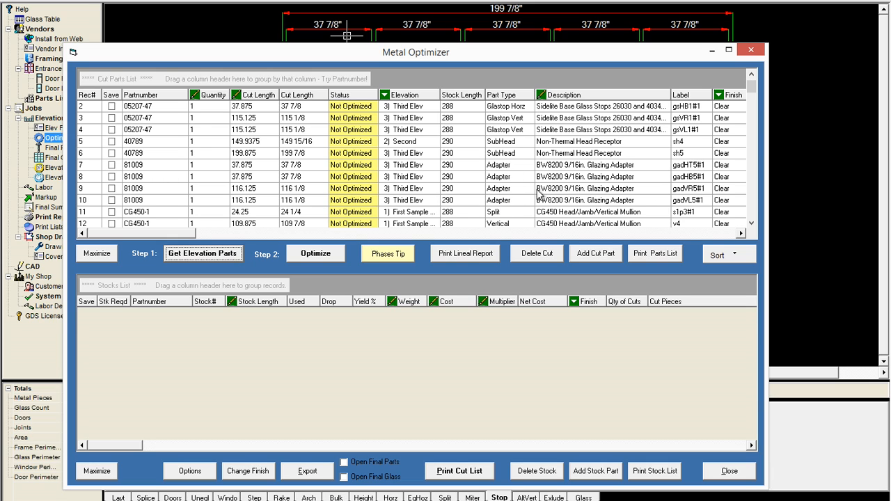
pyautogui.scroll(-7, 757, 204)
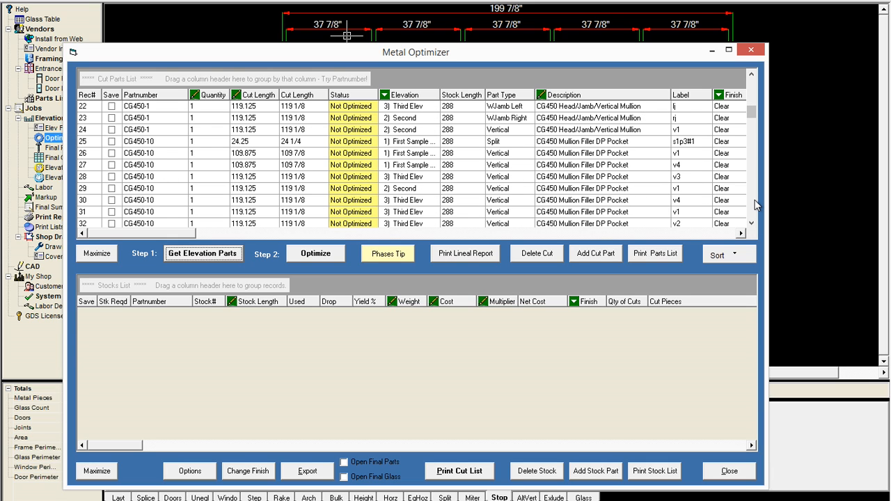
pyautogui.scroll(-10, 757, 204)
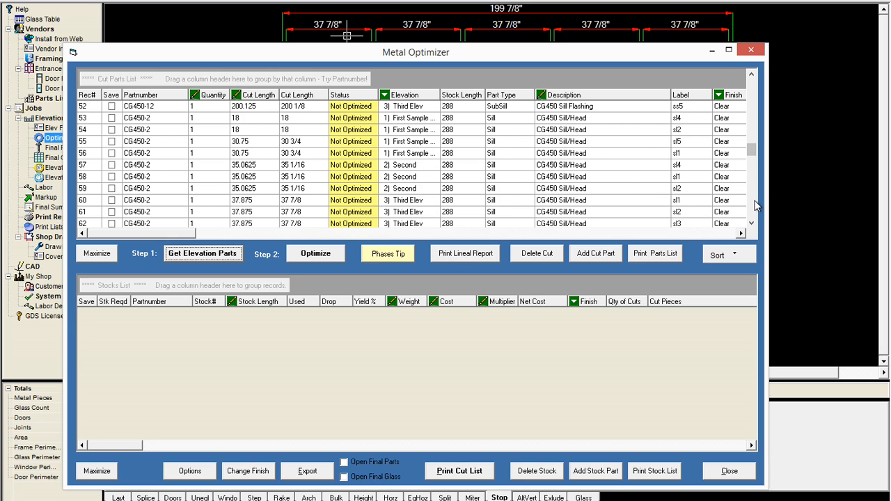
pyautogui.scroll(-13, 757, 204)
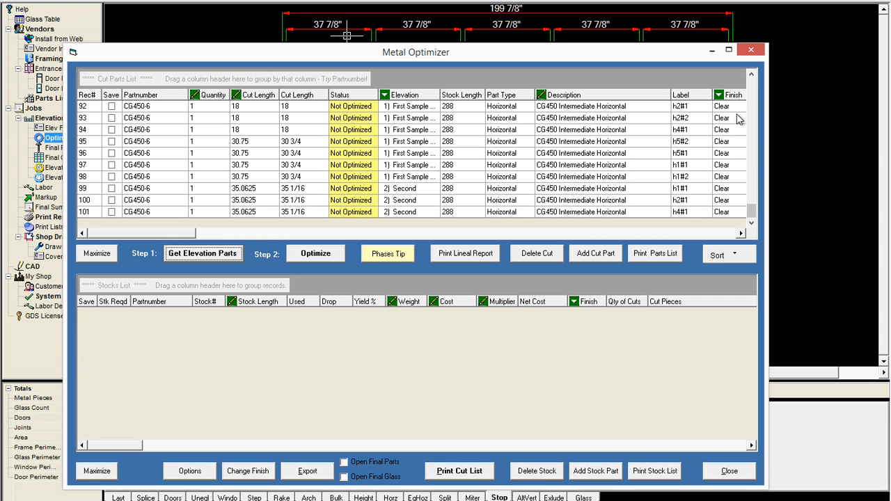
pyautogui.scroll(20, 753, 90)
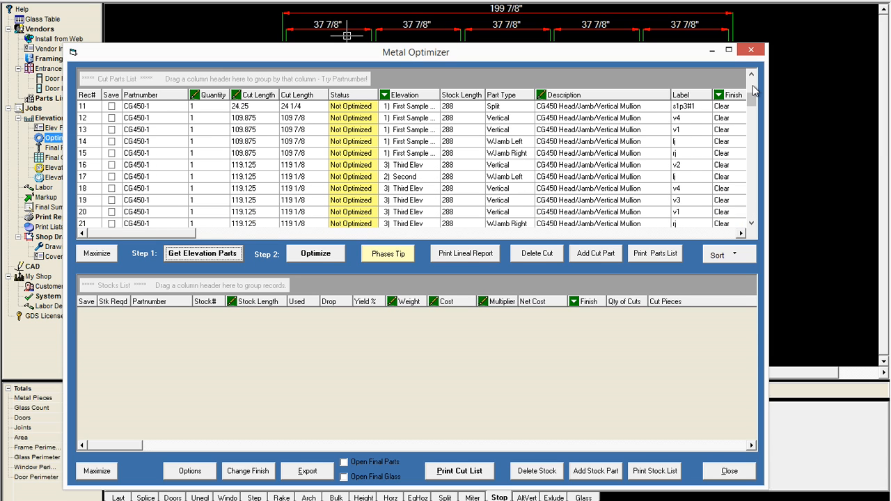
pyautogui.scroll(3, 754, 89)
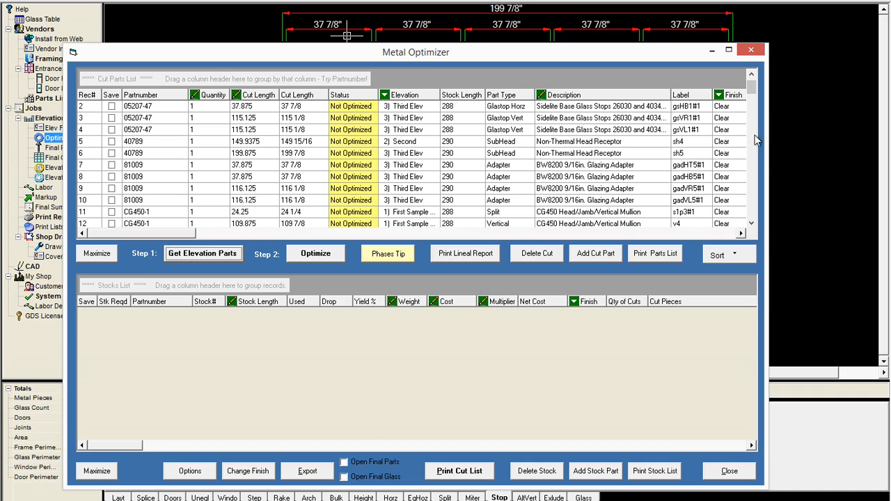
pyautogui.scroll(1, 752, 78)
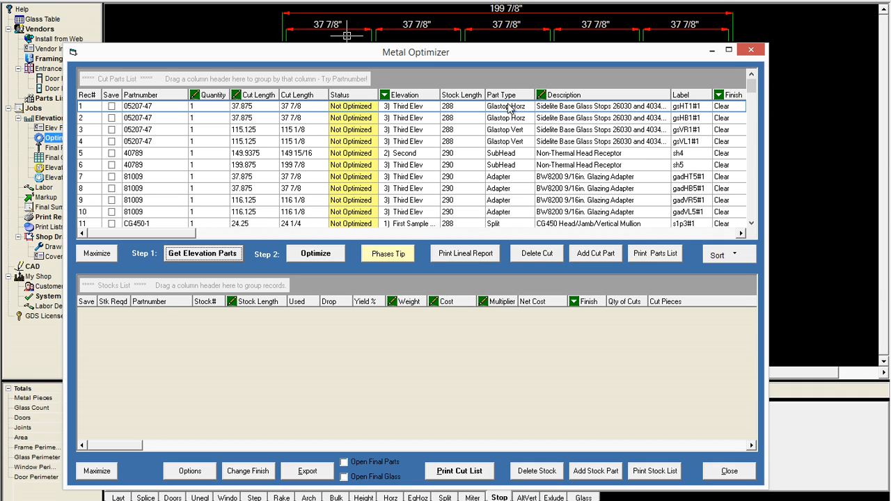
pyautogui.click(729, 473)
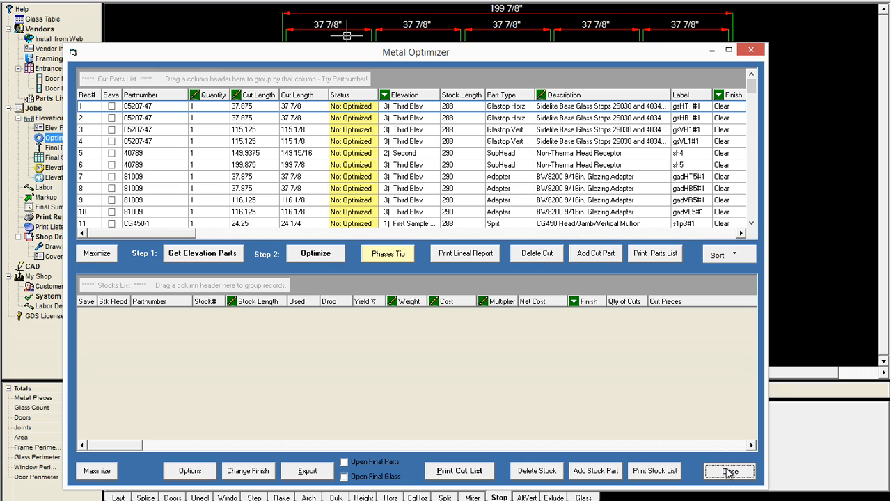
pyautogui.click(729, 473)
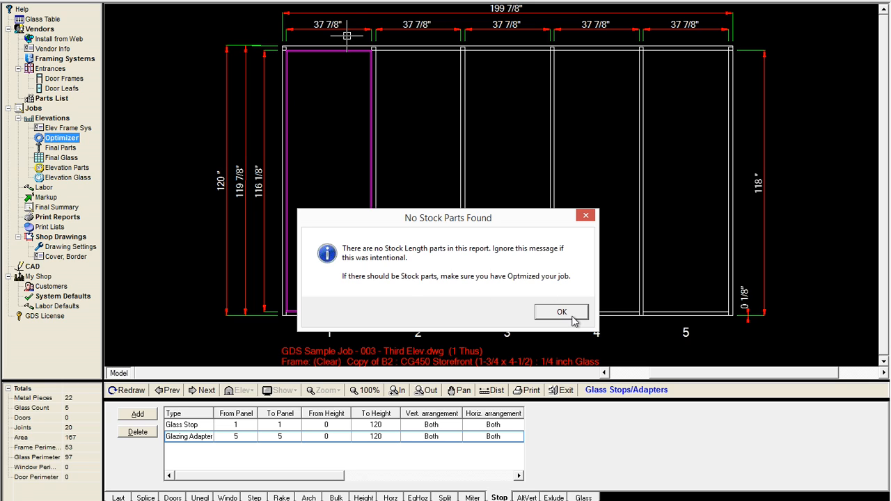
pyautogui.click(573, 317)
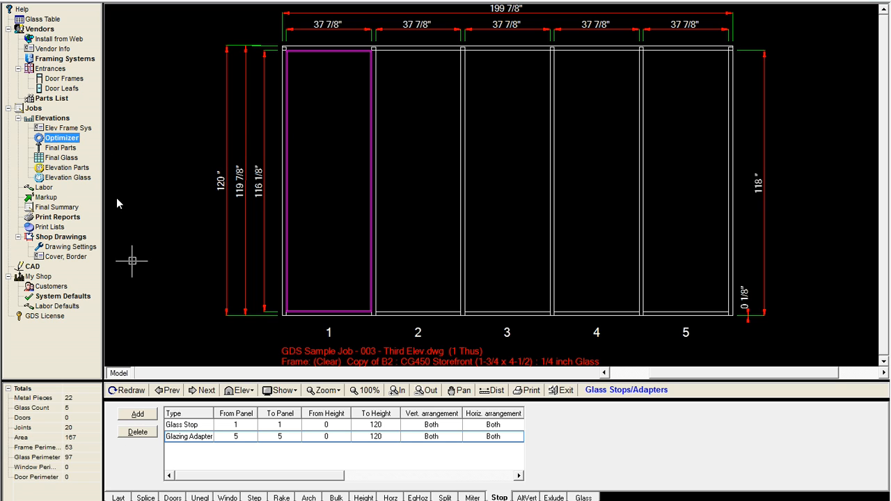
# - Open the frame system's stock length materials and select the glazing adapter part number 81009
pyautogui.click(62, 128)
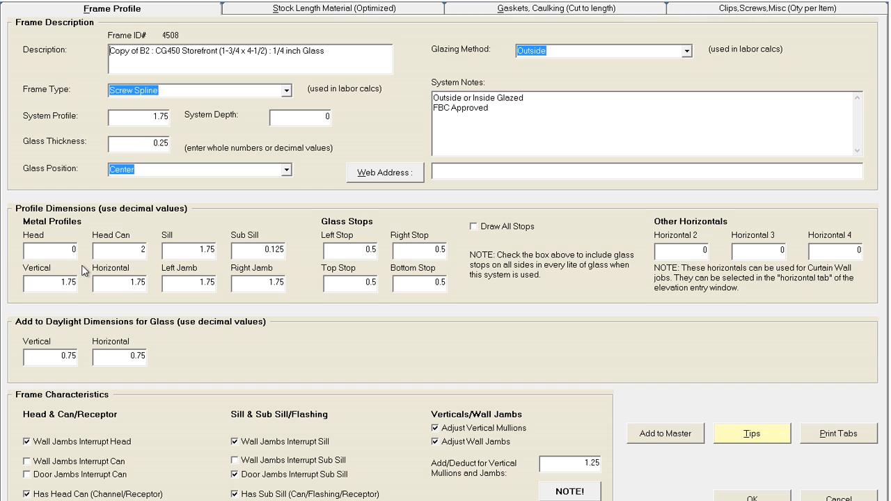
pyautogui.click(284, 12)
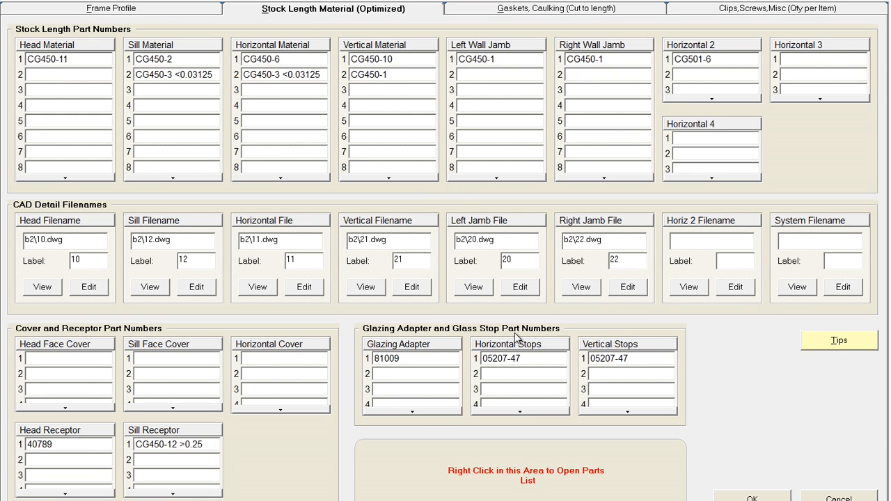
pyautogui.click(403, 356)
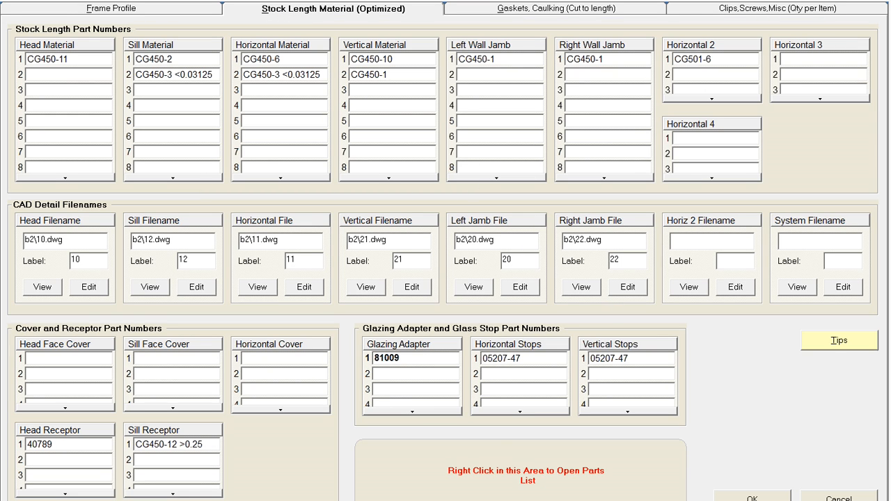
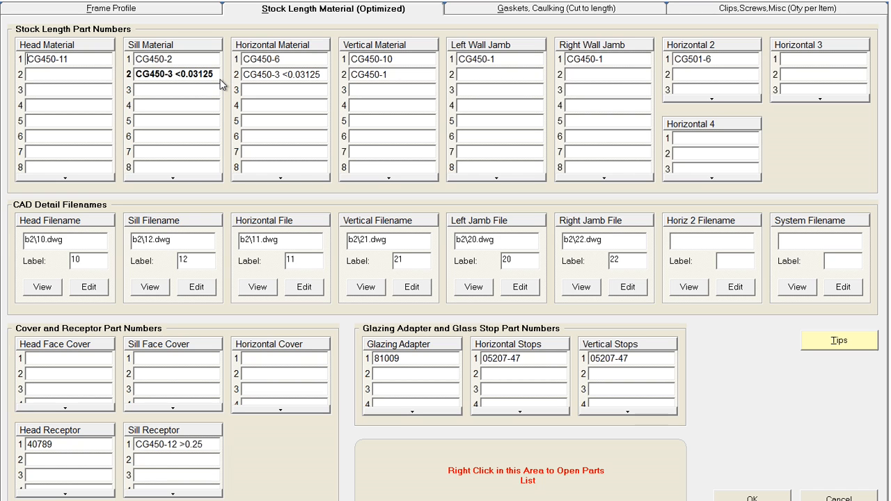
# - Review the frame system's profile settings and stock length part numbers, then close the frame system dialog
pyautogui.click(169, 10)
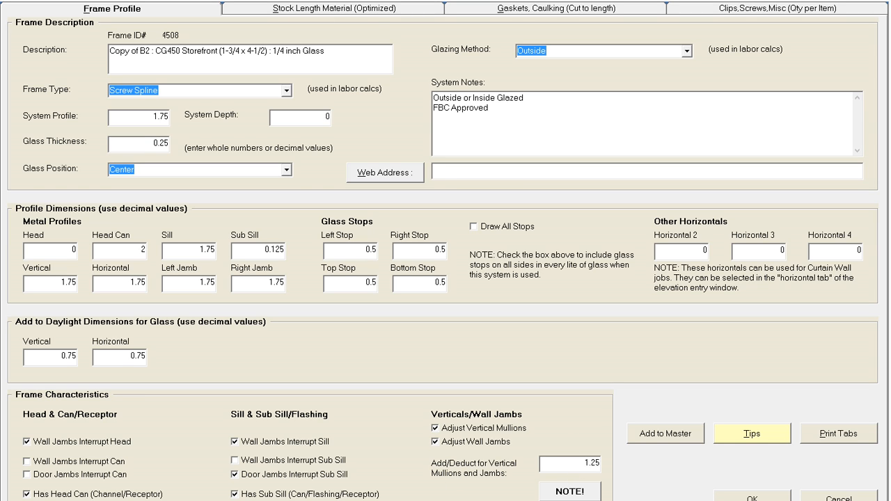
pyautogui.click(373, 10)
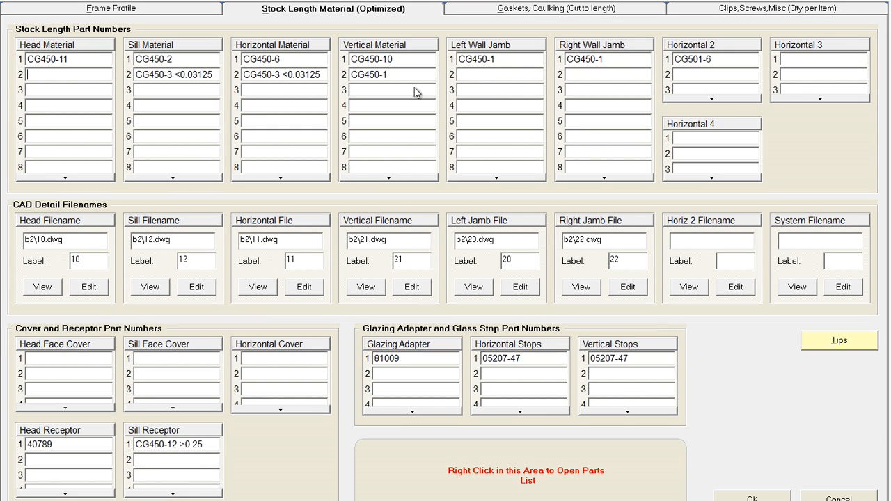
pyautogui.click(485, 59)
pyautogui.click(162, 12)
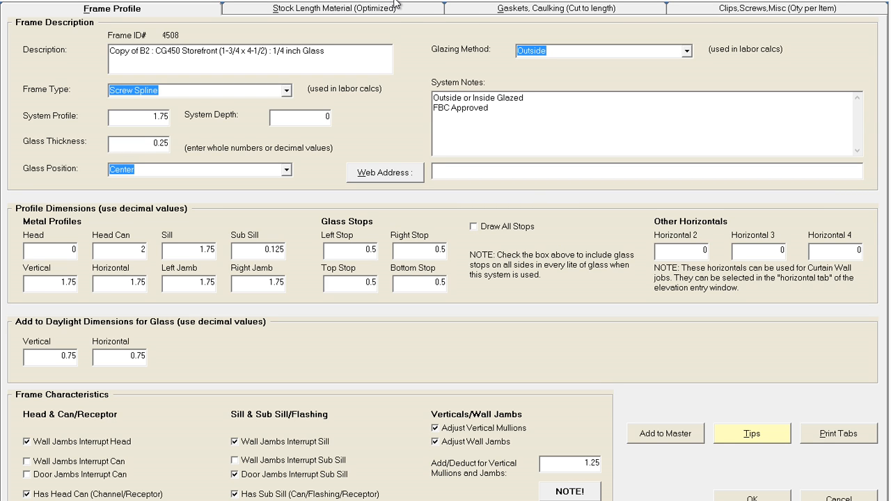
pyautogui.click(394, 15)
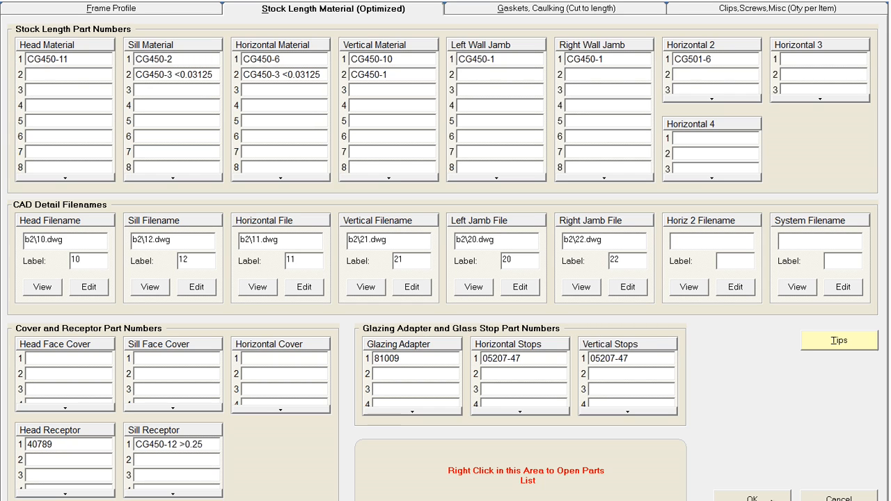
pyautogui.click(772, 498)
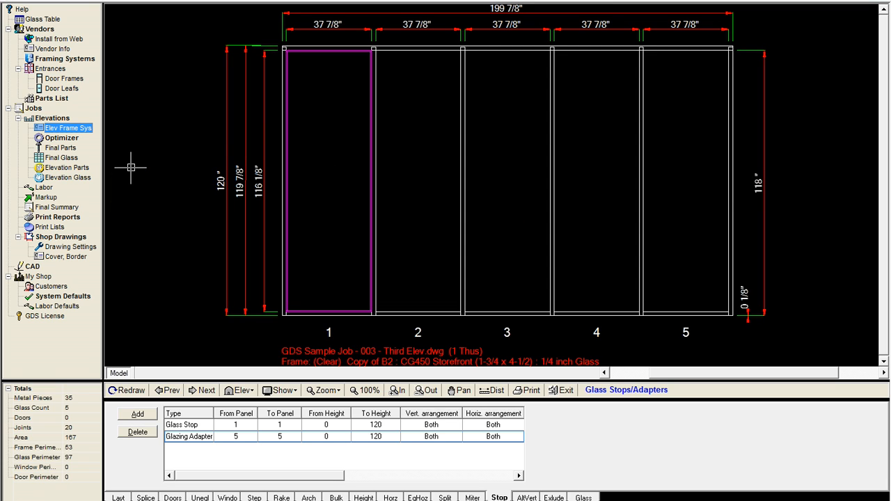